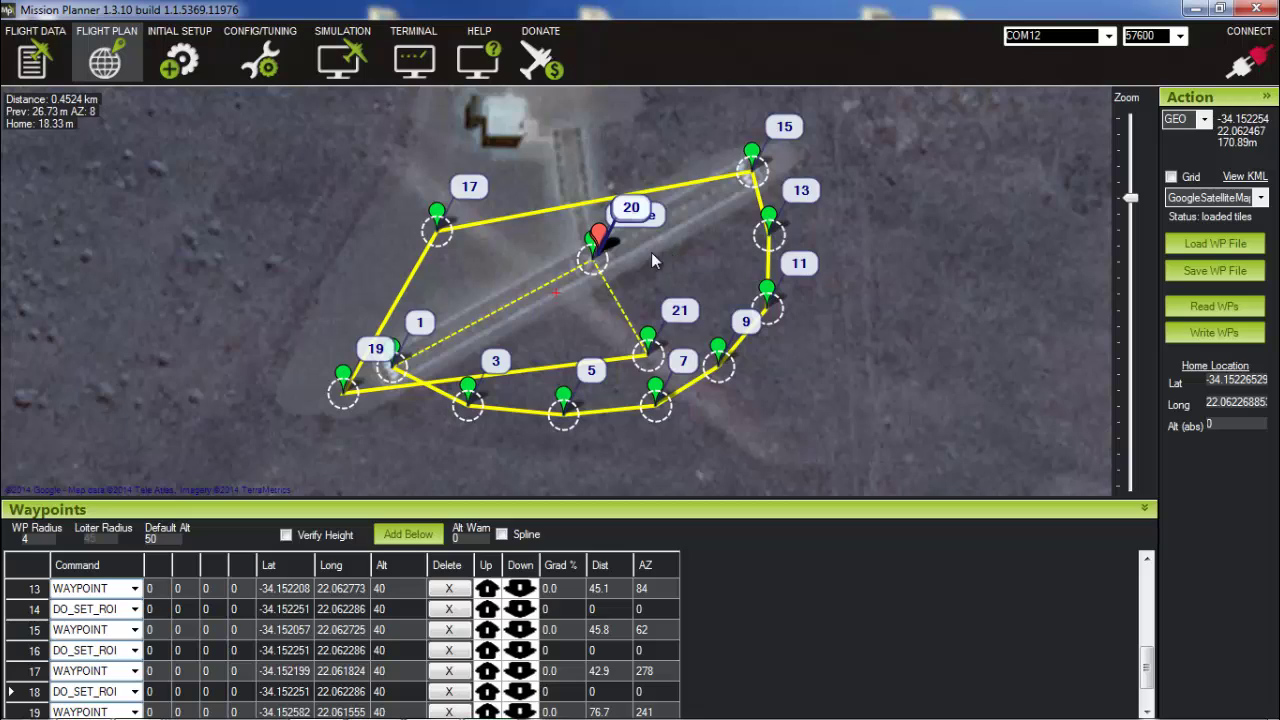
Examine the existing mission's waypoint list, the first waypoint's delay and the DO_SET_ROI entries stacked on the Home position
left_click(594, 268)
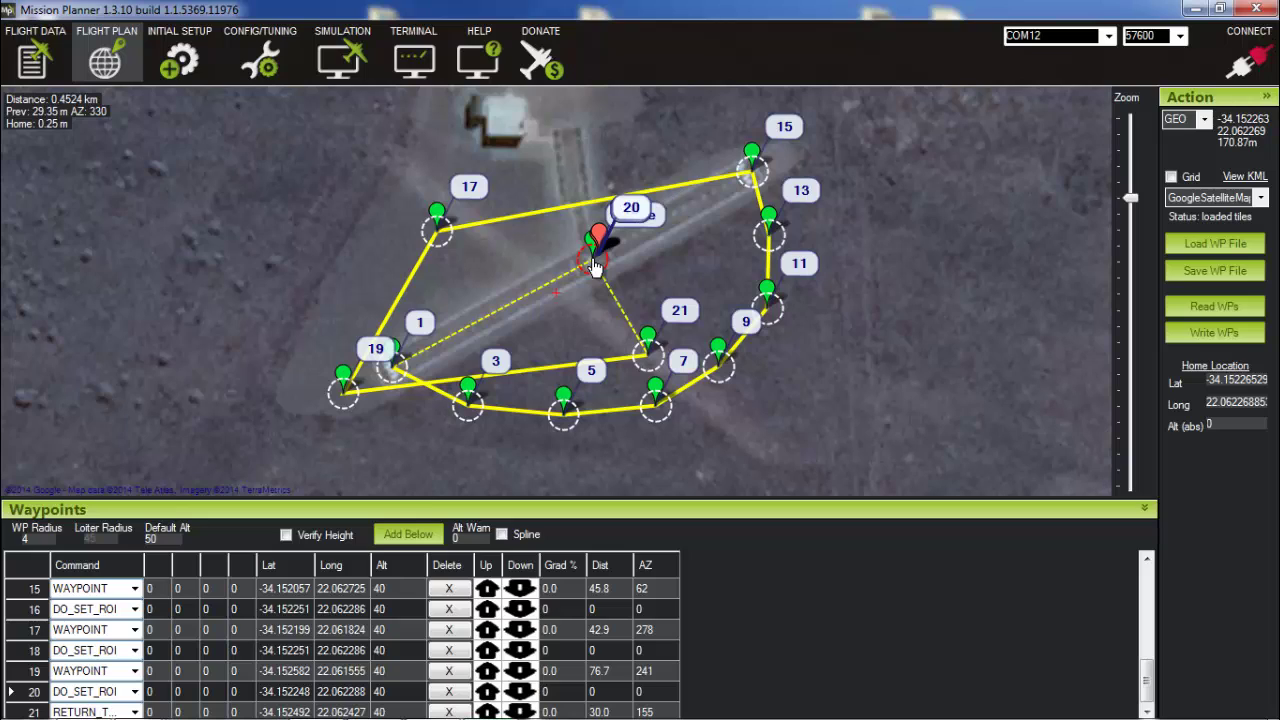
left_click(578, 266)
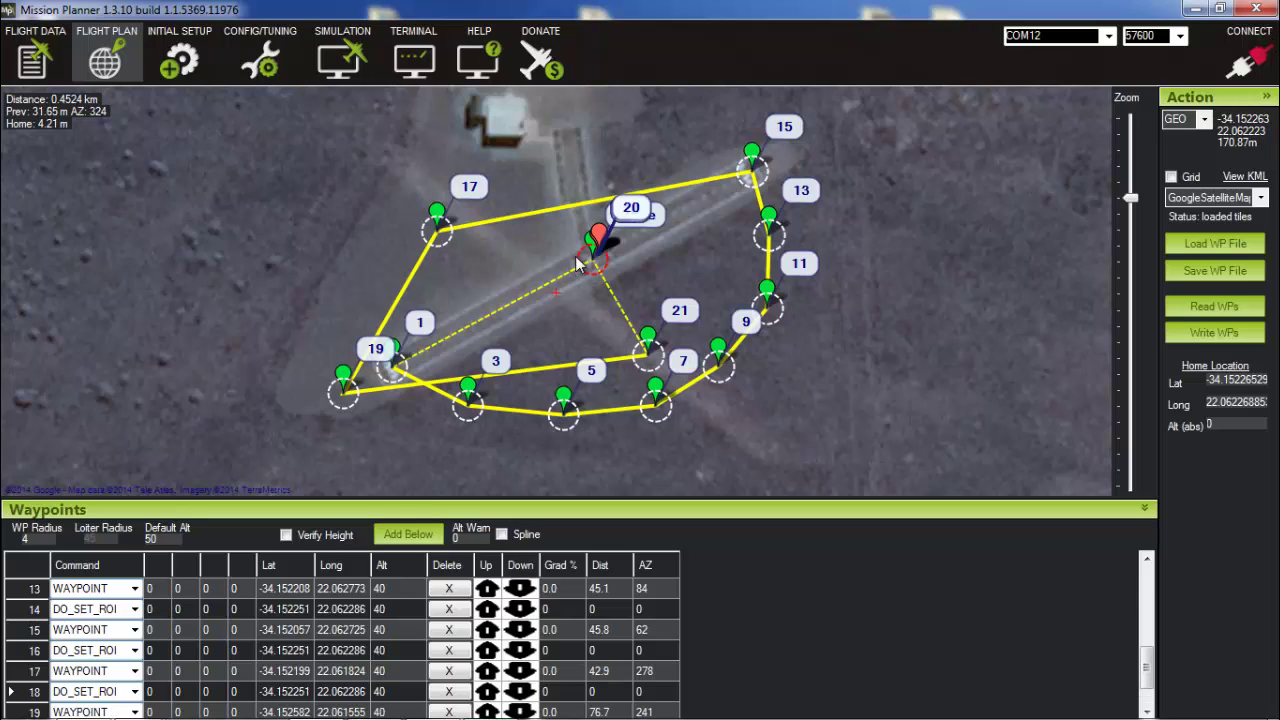
left_click(578, 262)
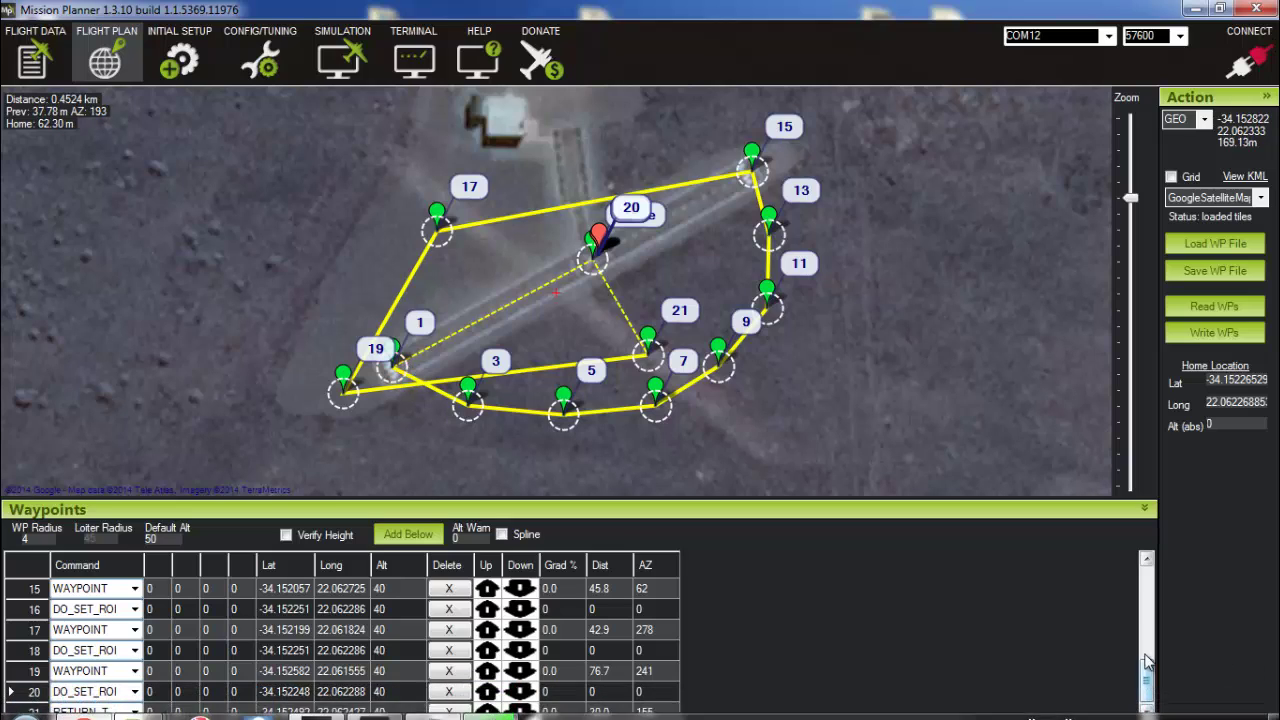
scroll(423, 505, "up", 5)
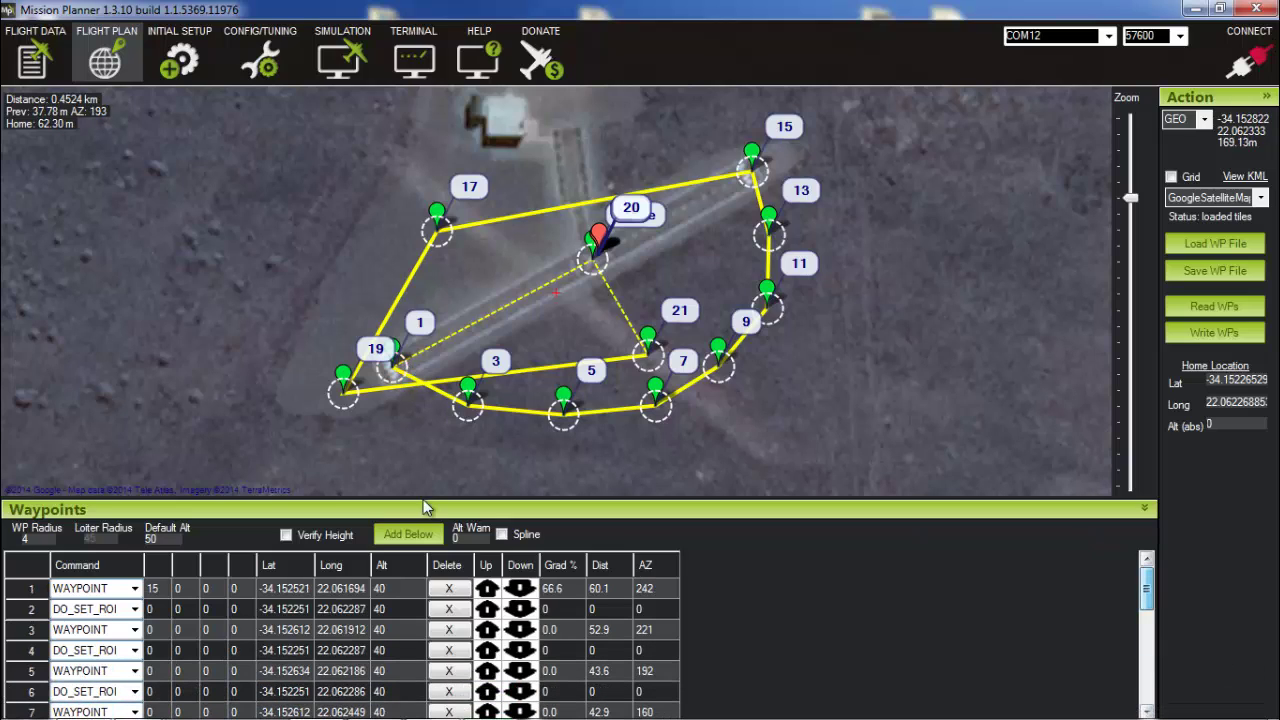
left_click(159, 588)
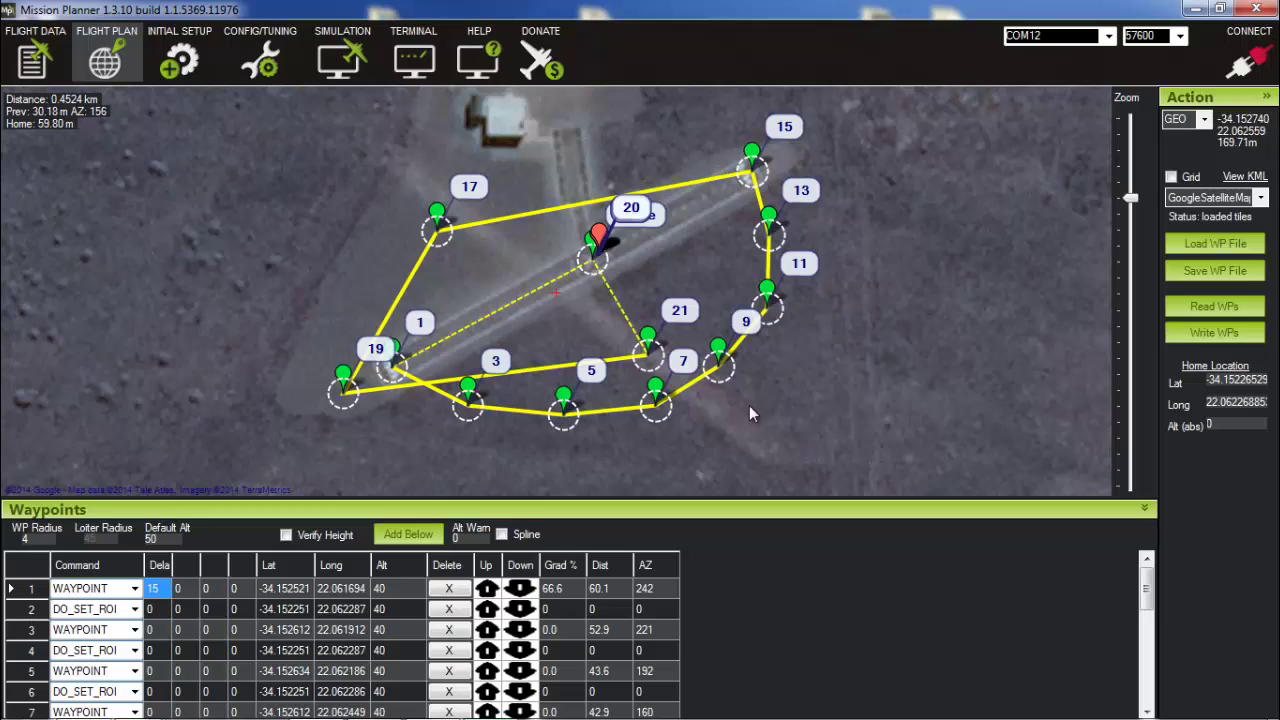
left_click(766, 175)
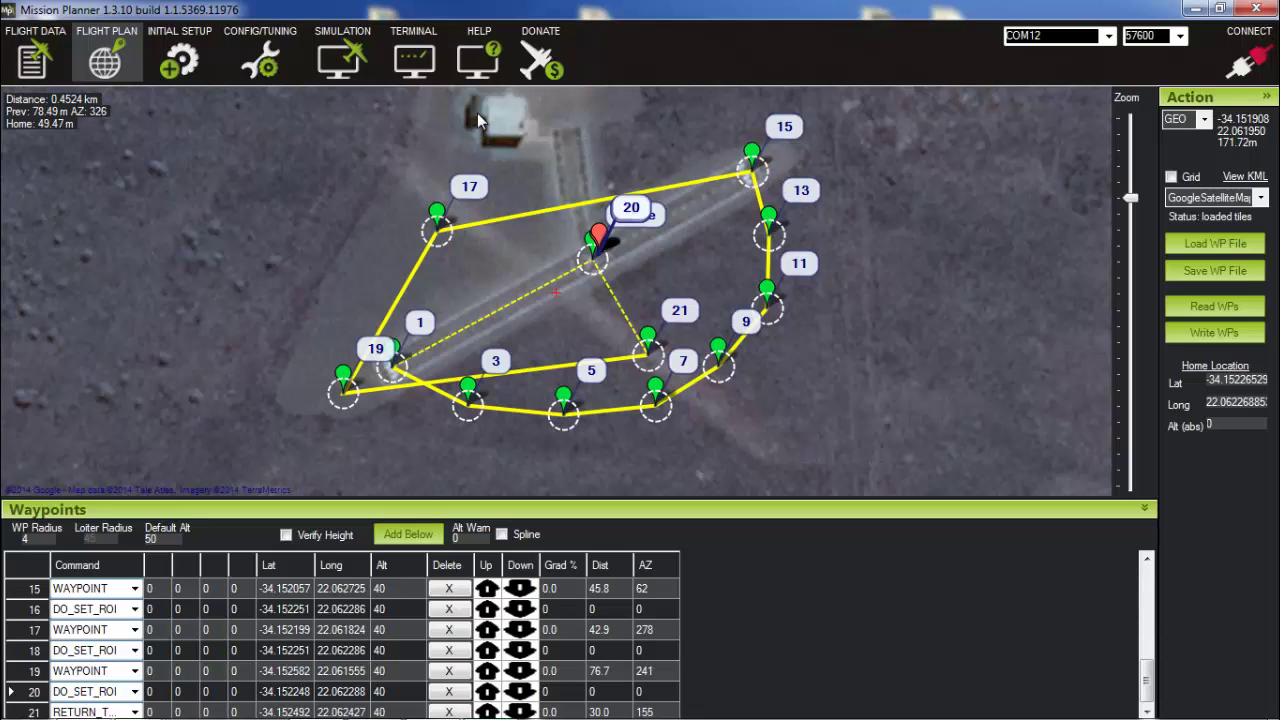
left_click(597, 268)
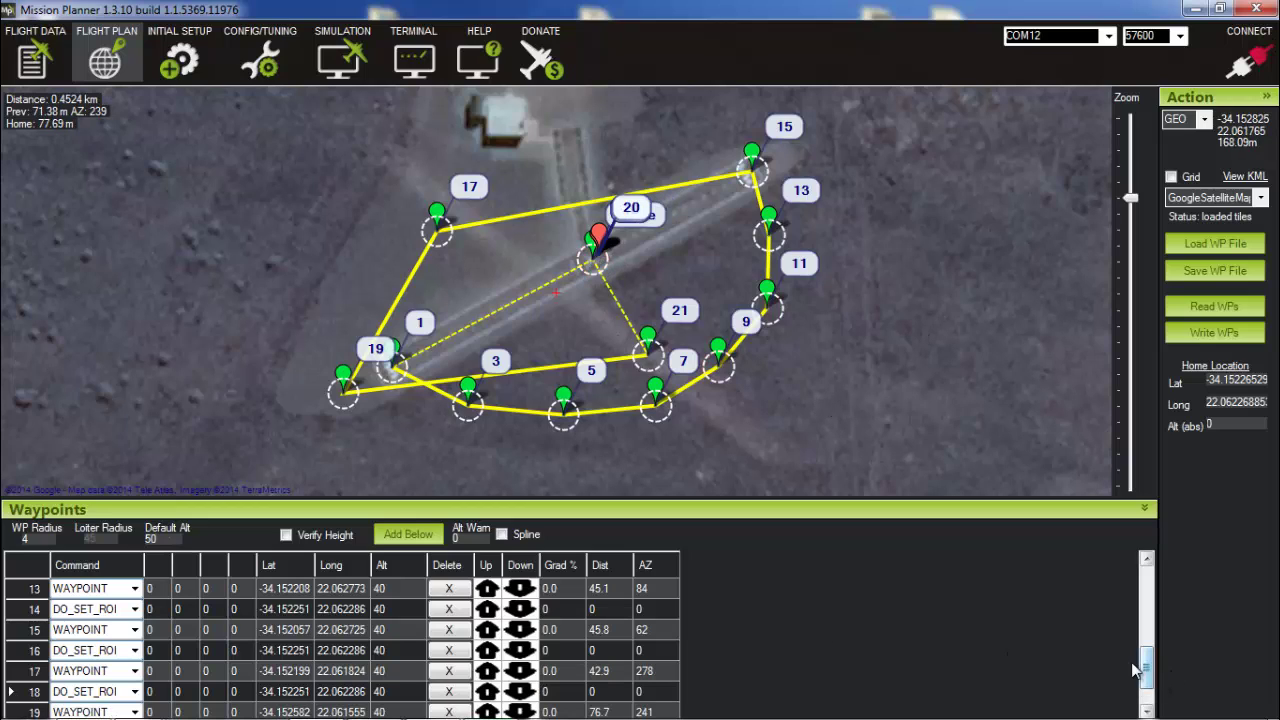
left_click_drag(1147, 668, 1145, 564)
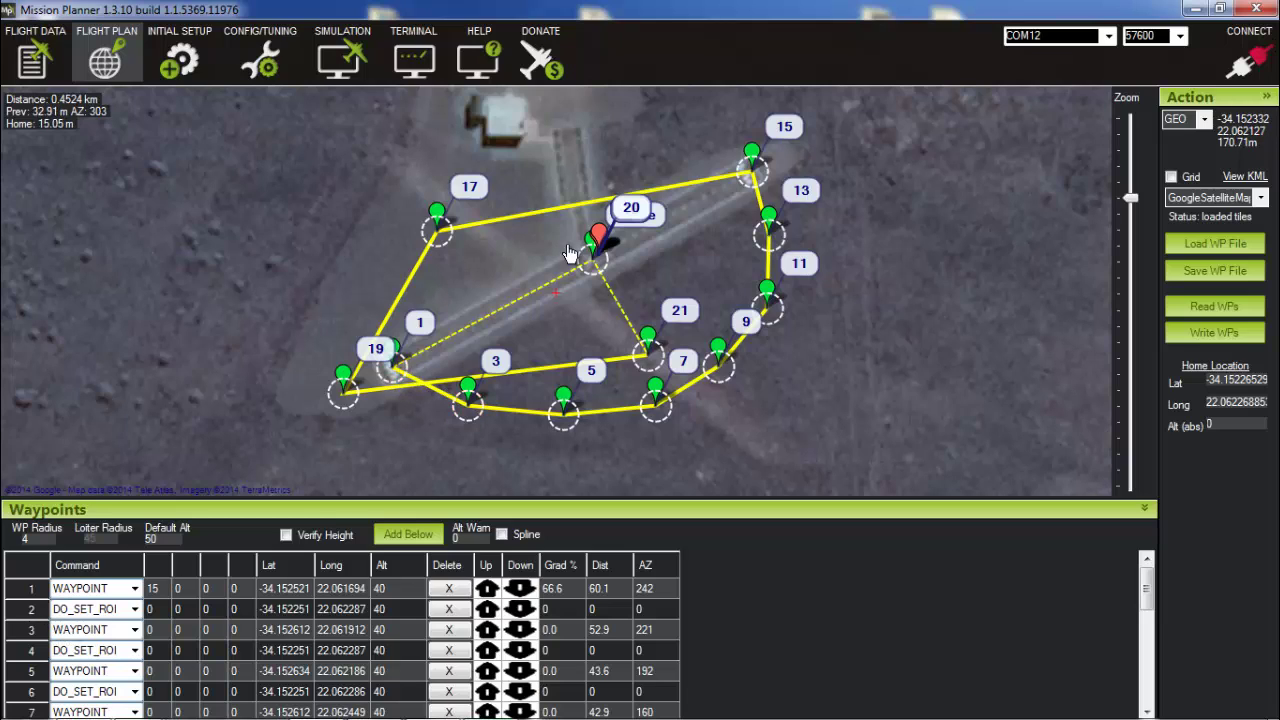
mouse_move(578, 237)
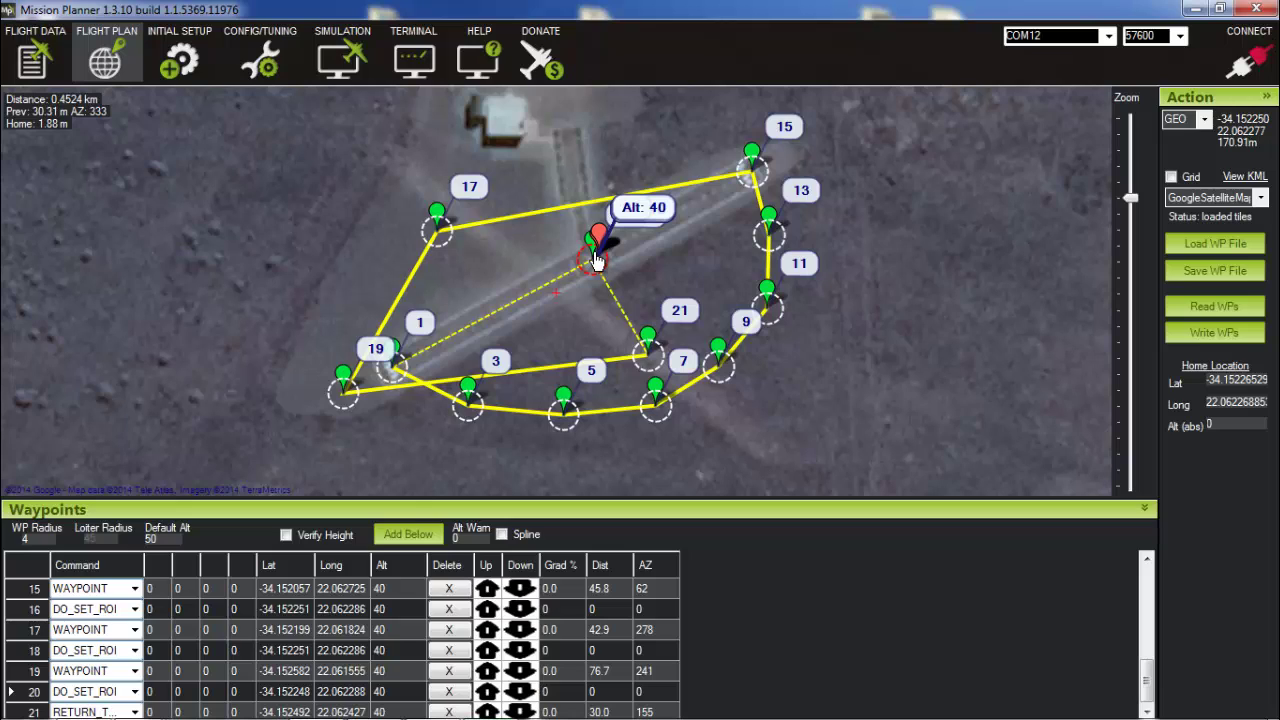
Clear the whole existing mission from the flight plan
right_click(909, 275)
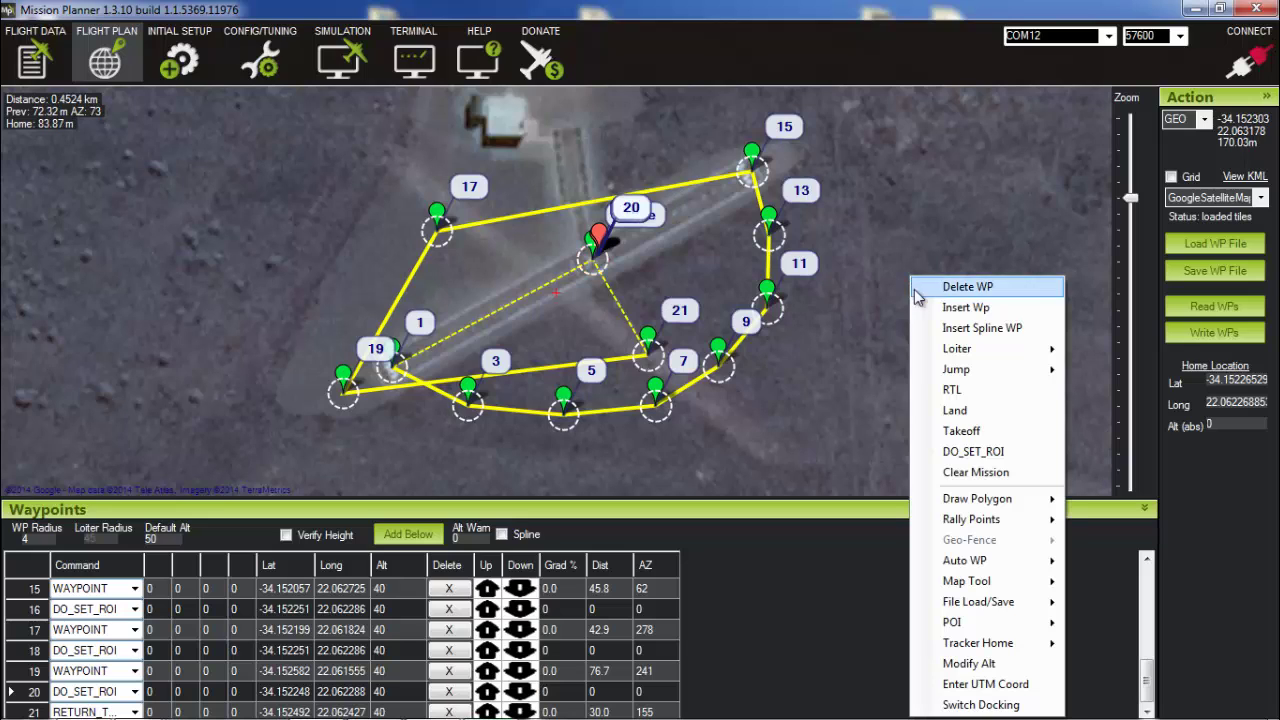
left_click(977, 472)
Place the first waypoint at the southwest end of the runway and set its delay to 15
left_click(1131, 231)
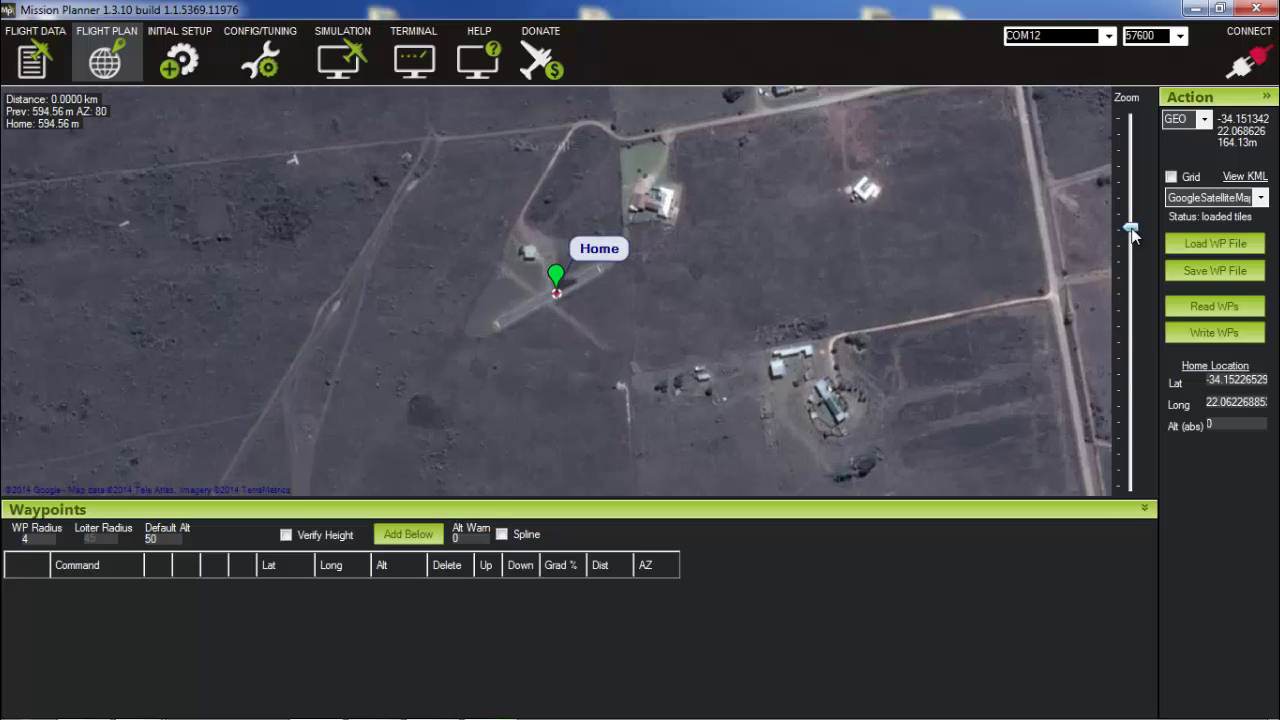
left_click_drag(1131, 231, 1133, 209)
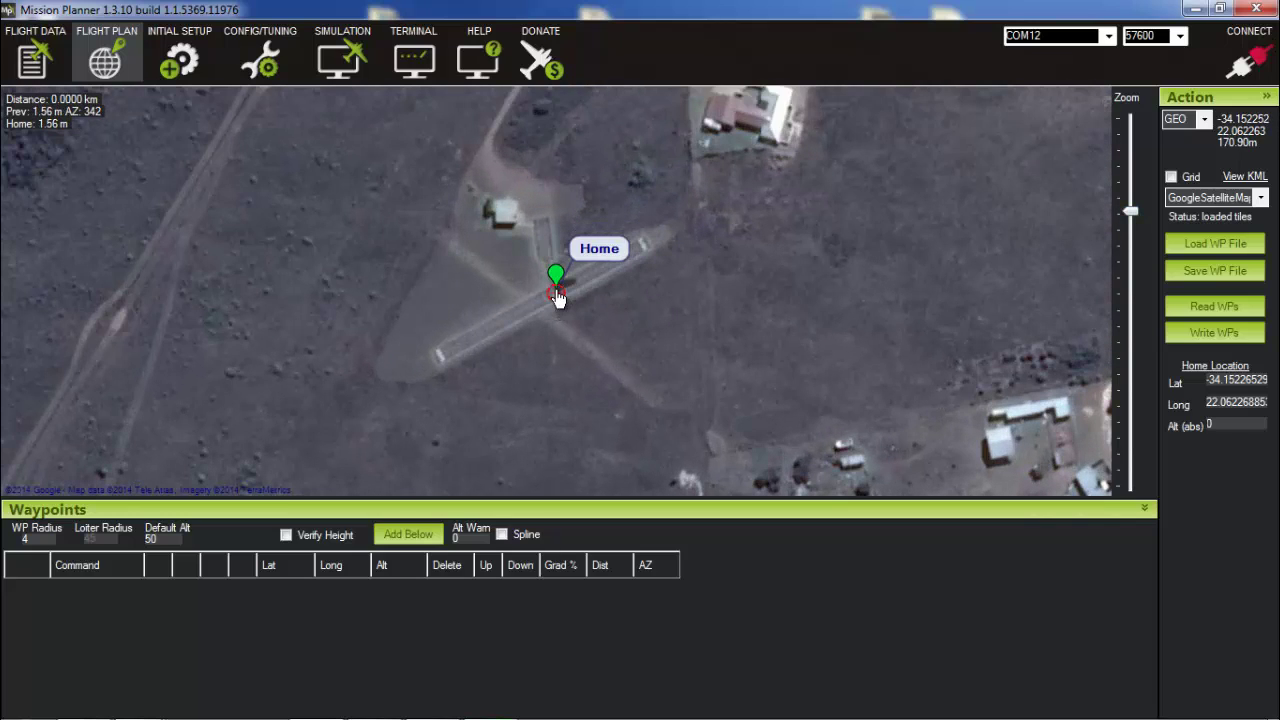
left_click(435, 360)
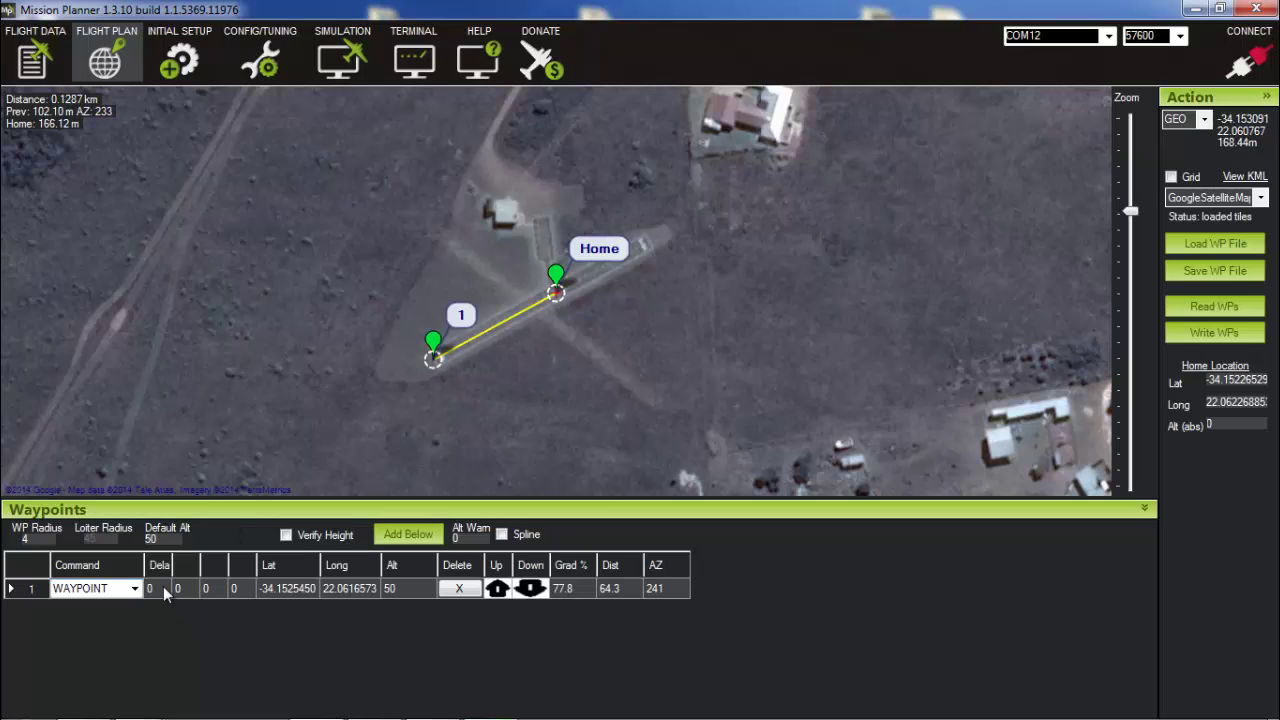
type("15")
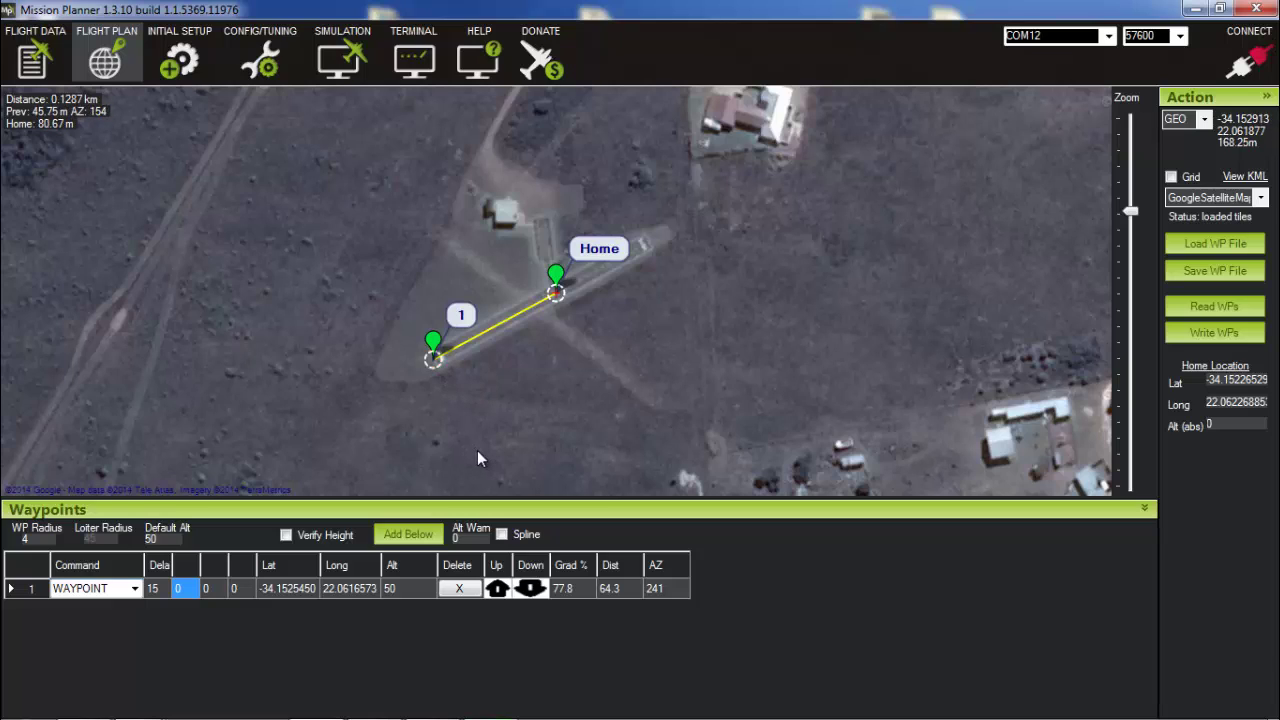
Add waypoints 2 and 3 southeast of waypoint 1, deleting the extra fourth waypoint placed above waypoint 2
left_click(460, 376)
left_click(508, 384)
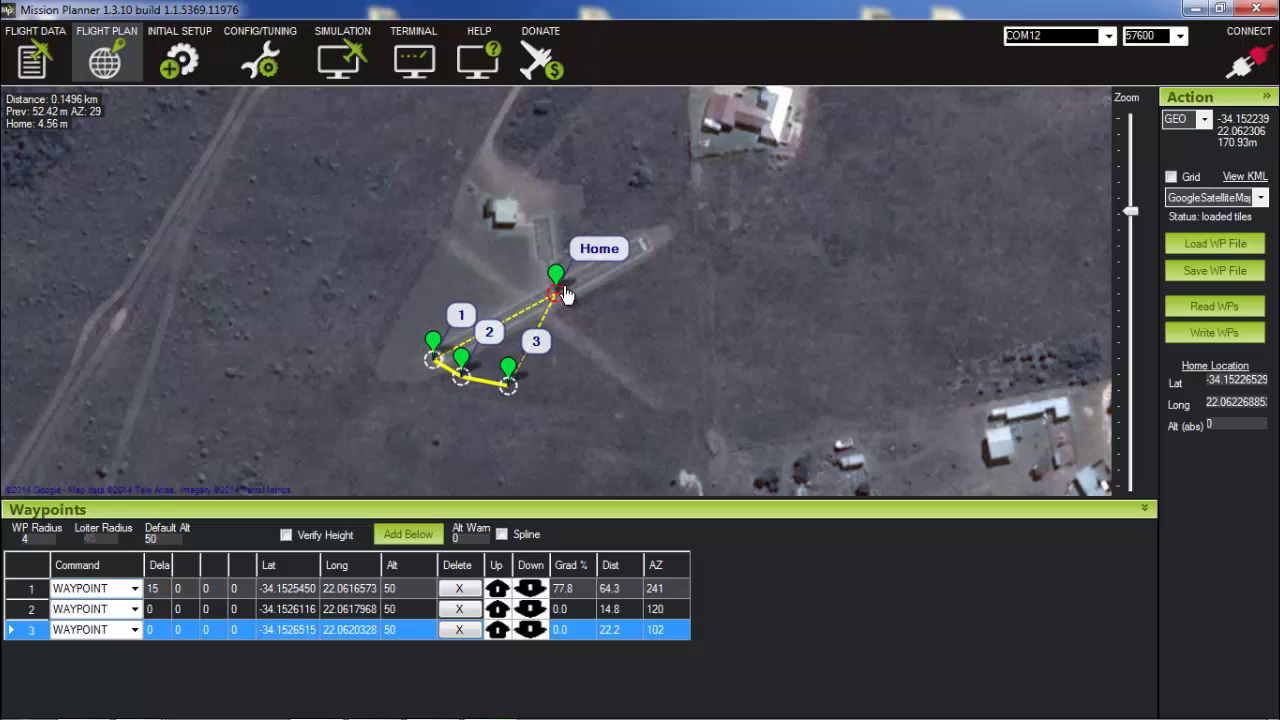
left_click(464, 360)
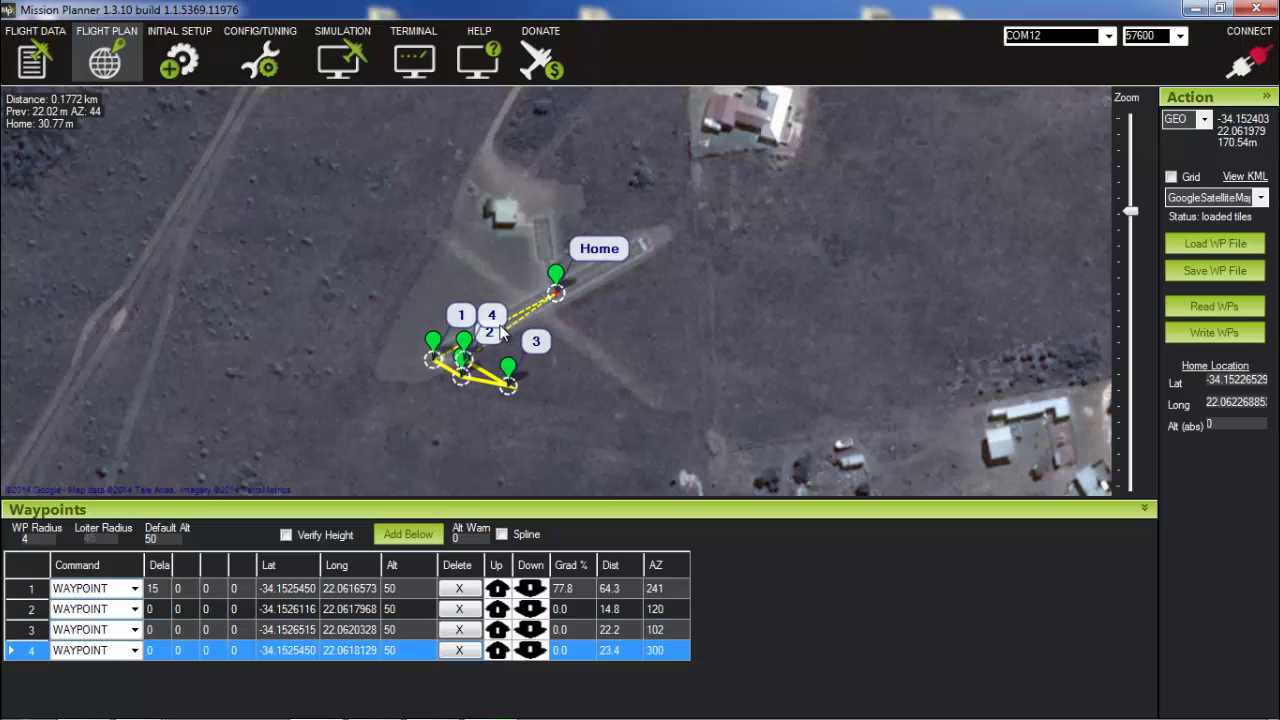
left_click(461, 650)
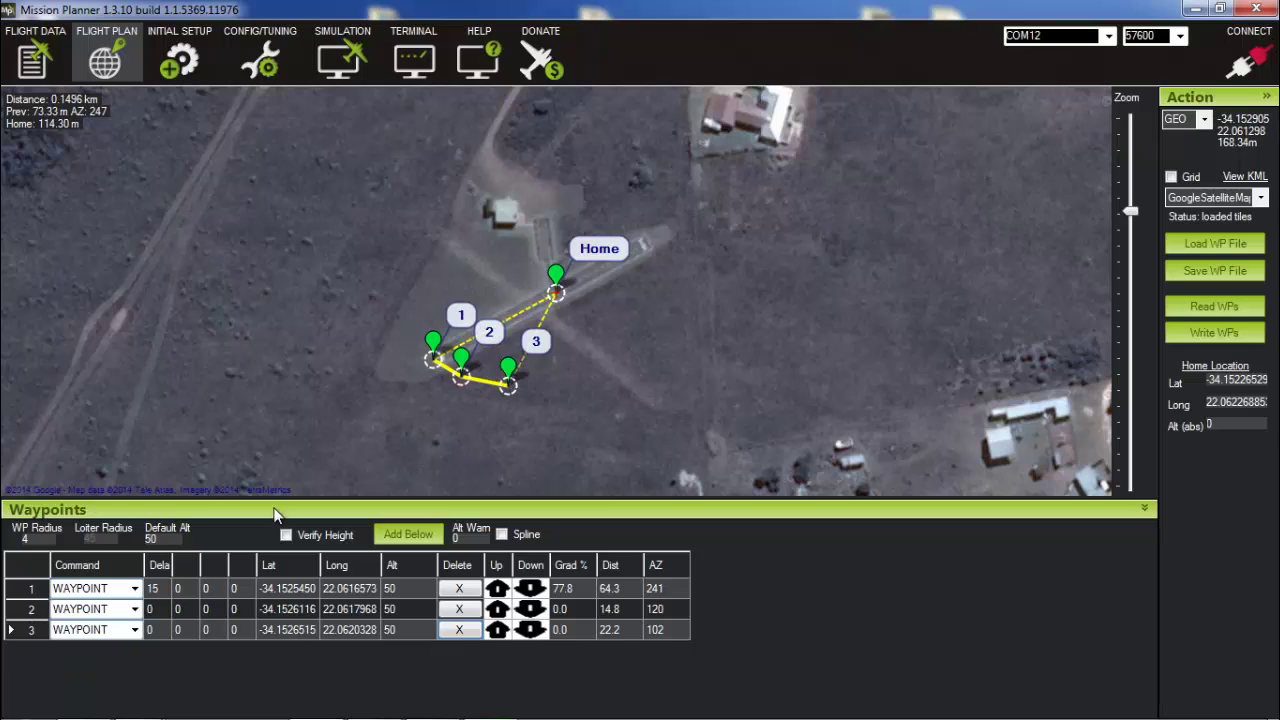
Change waypoint 2's command to DO_SET_ROI and move its marker onto the Home position
left_click(148, 612)
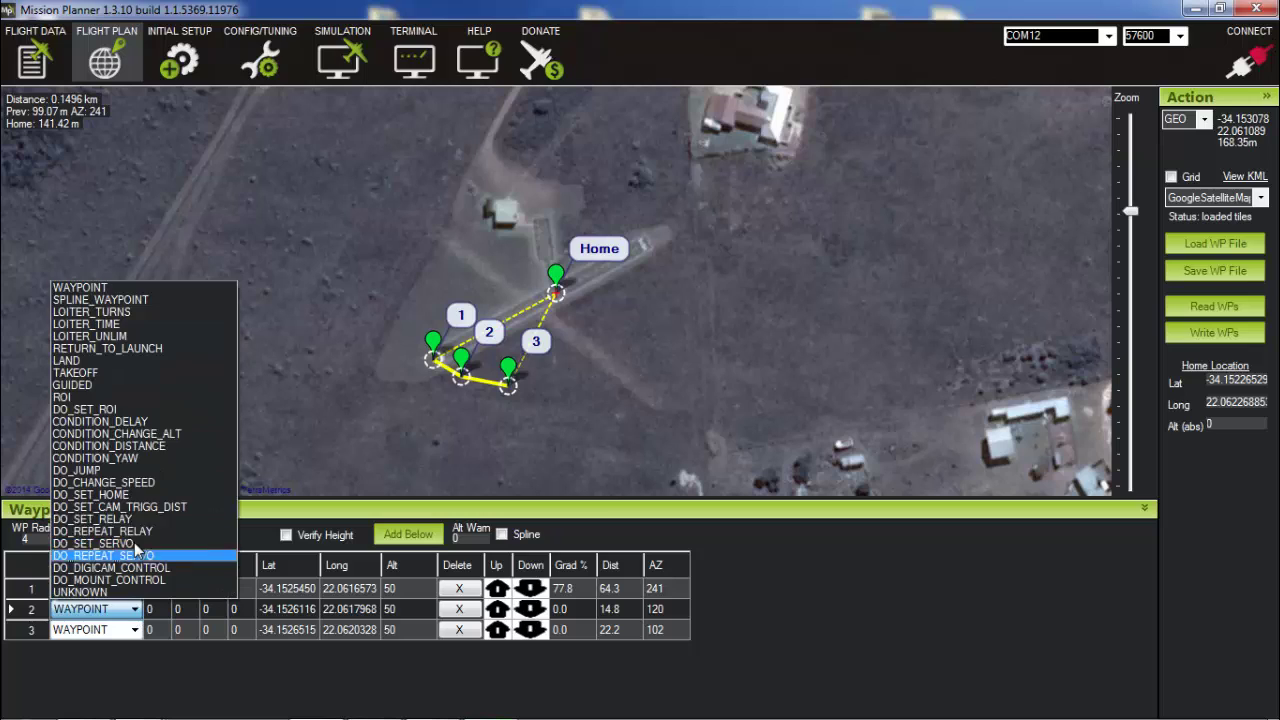
left_click(133, 609)
left_click(148, 409)
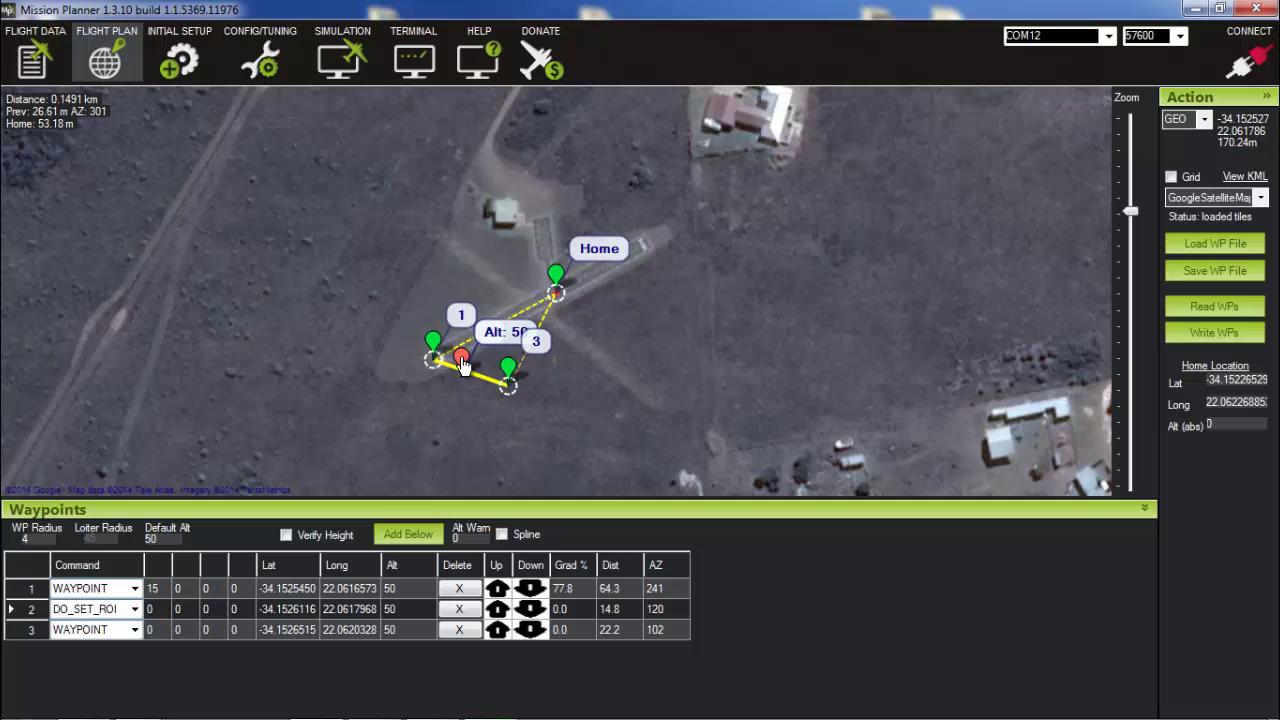
left_click_drag(485, 359, 512, 350)
scroll(512, 350, "up", 2)
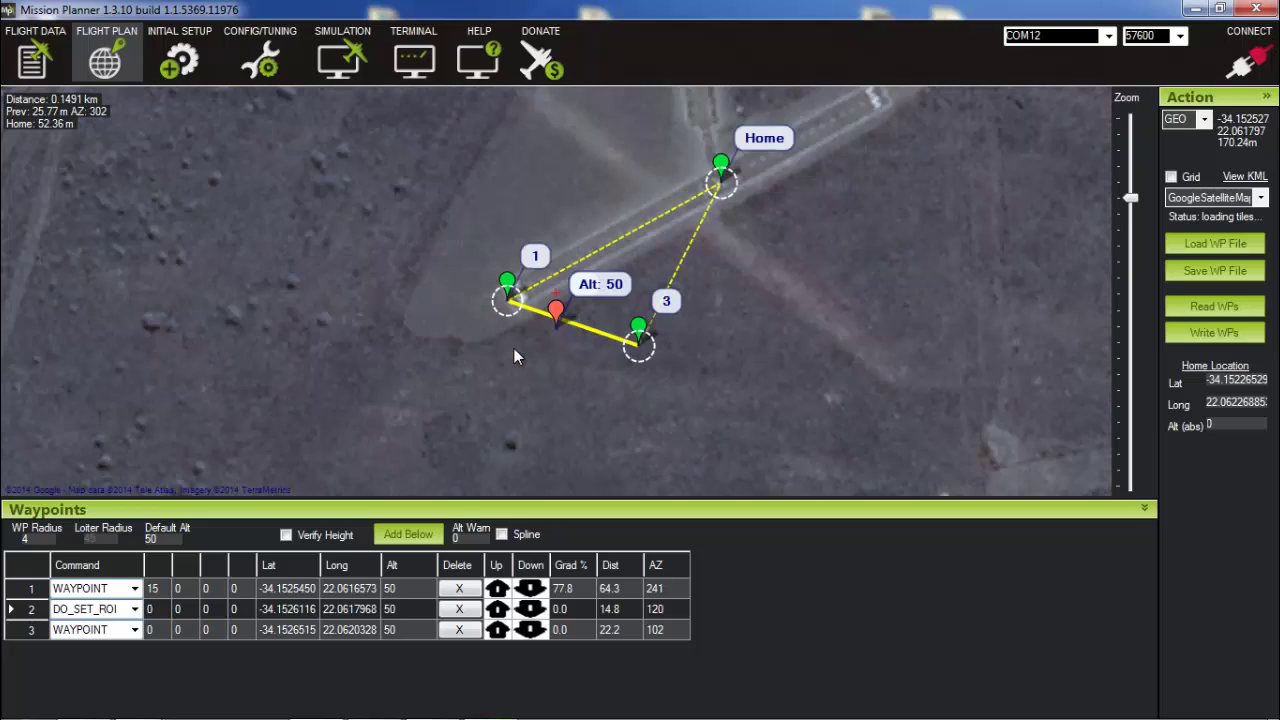
left_click_drag(568, 311, 722, 192)
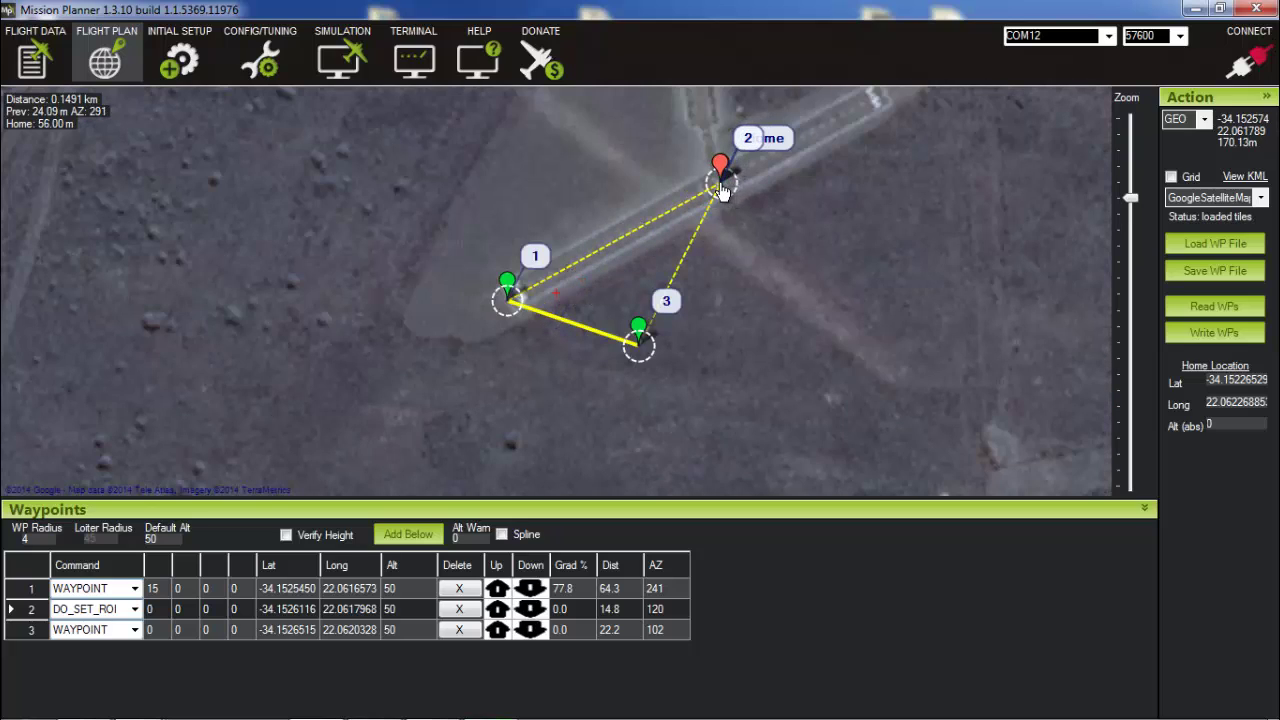
mouse_move(943, 220)
left_mouse_down()
mouse_move(866, 241)
mouse_move(770, 297)
left_mouse_up()
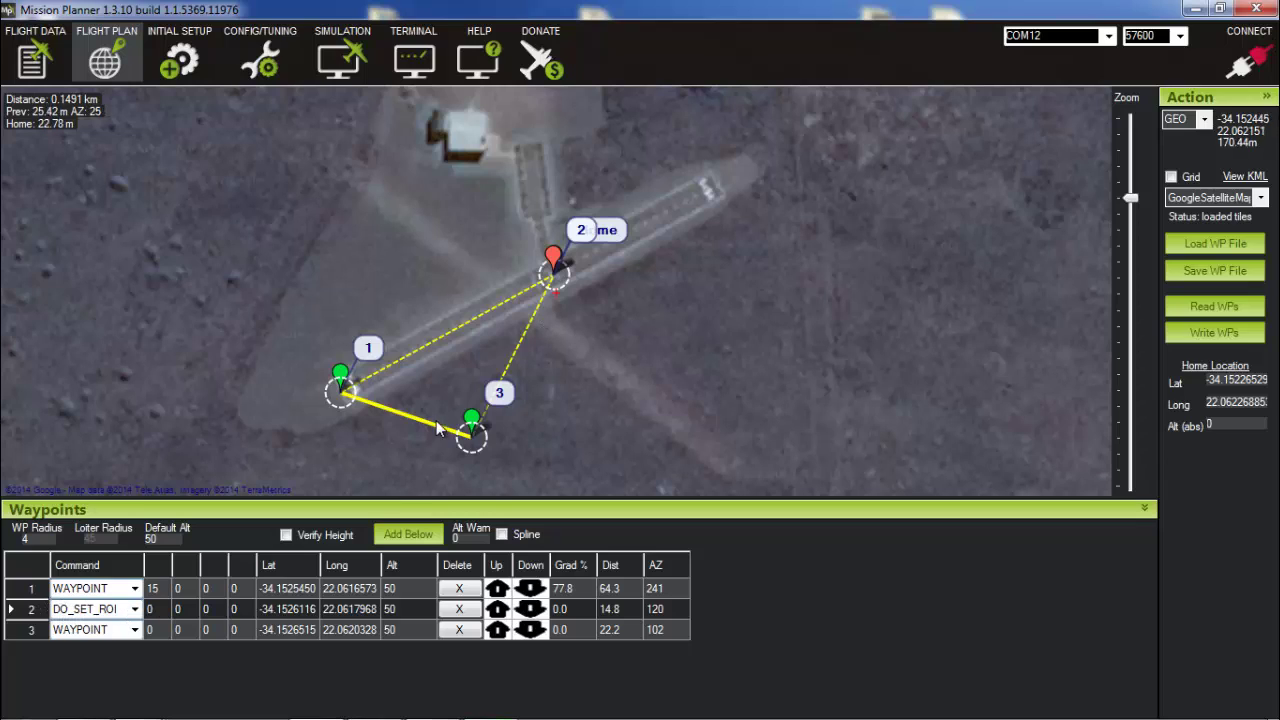
Add waypoints 4 and 5 east of waypoint 3, continuing the arc around the south side of the runway
left_click(581, 431)
left_click(701, 379)
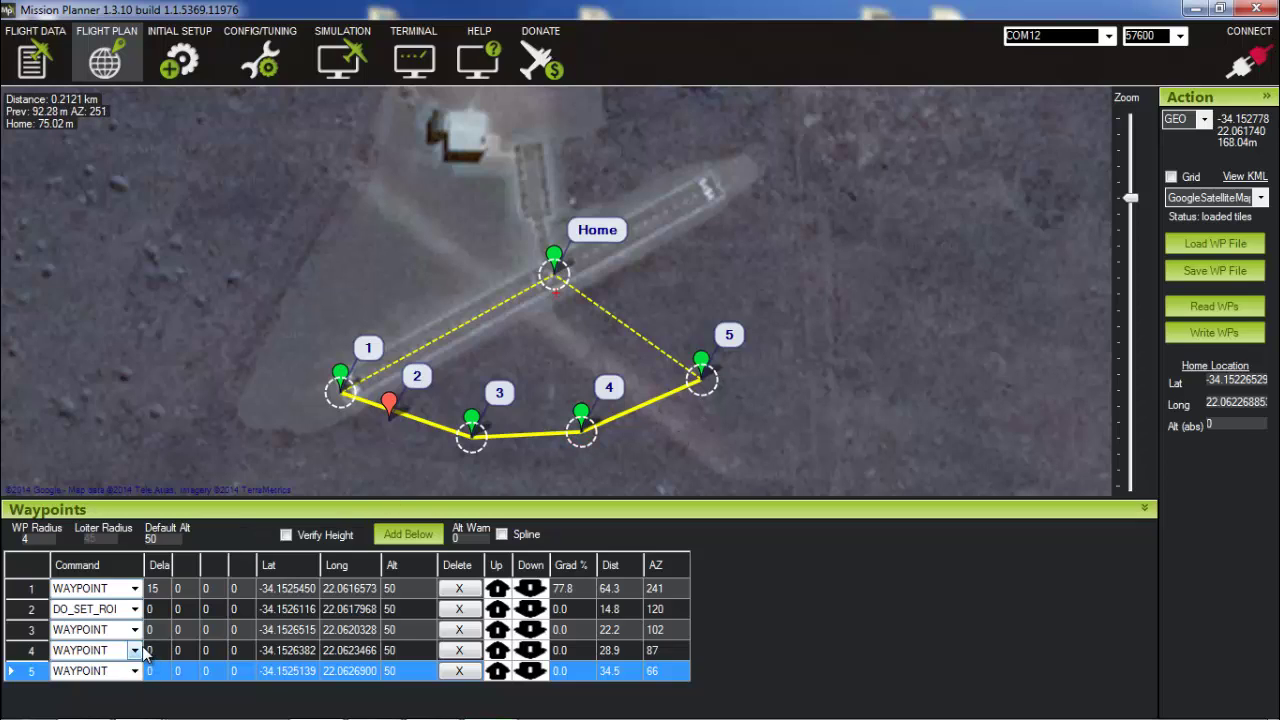
left_click(389, 402)
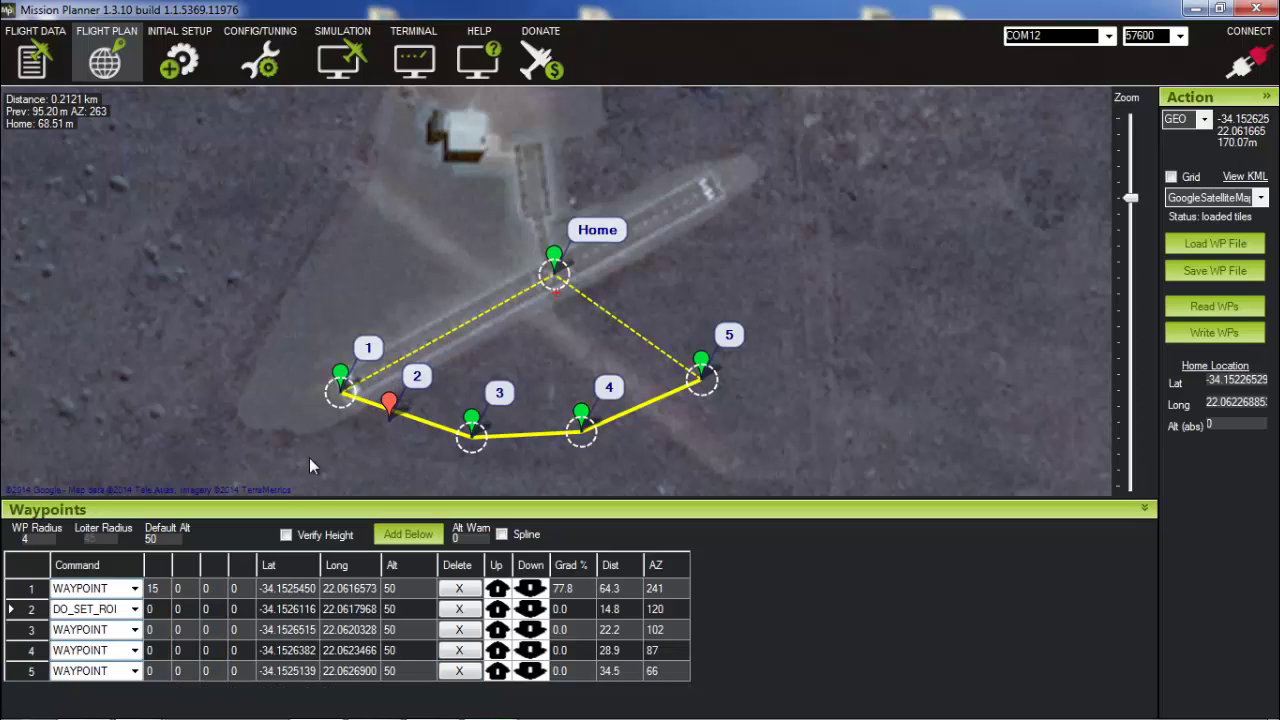
Change waypoint 4's command to DO_SET_ROI
left_click(134, 651)
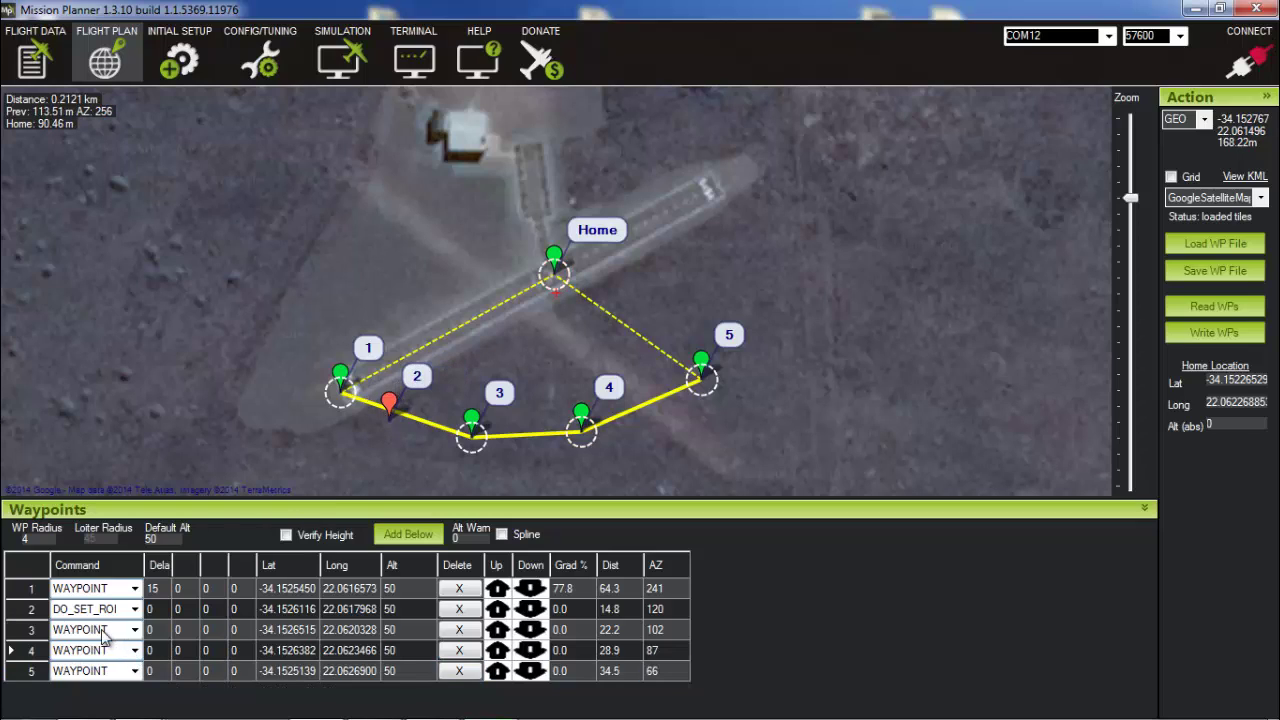
left_click(134, 651)
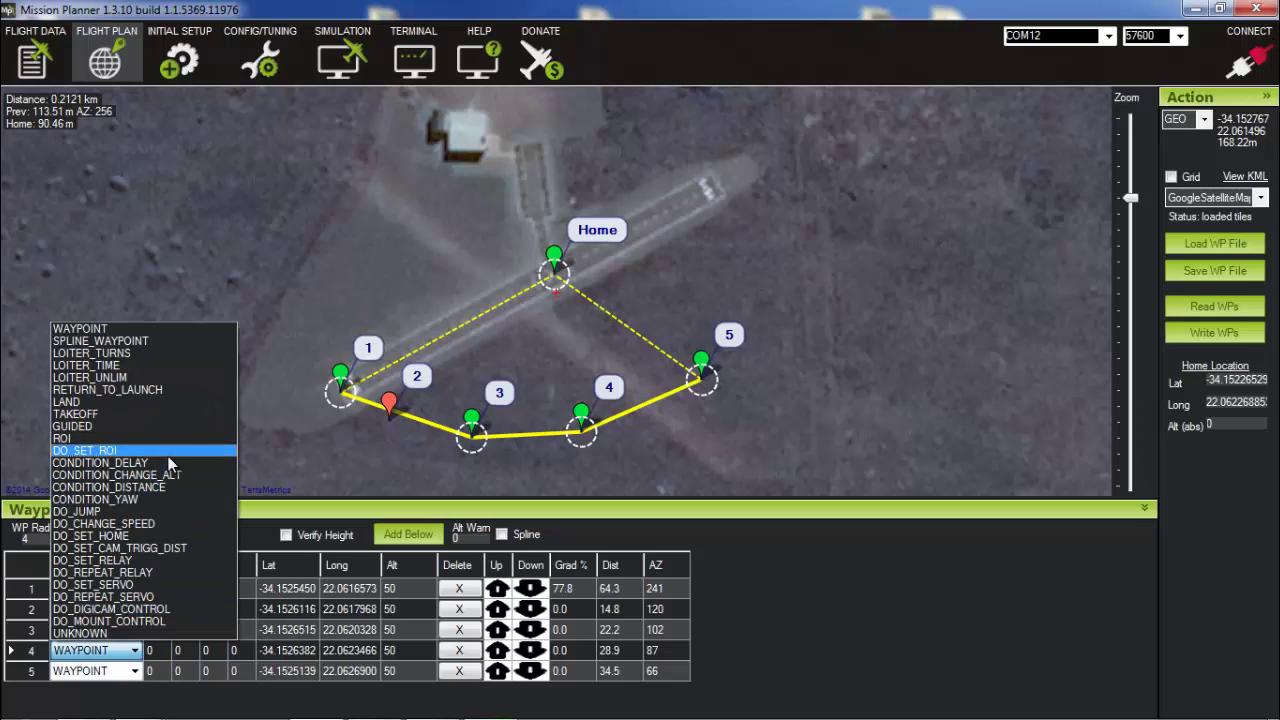
left_click(168, 453)
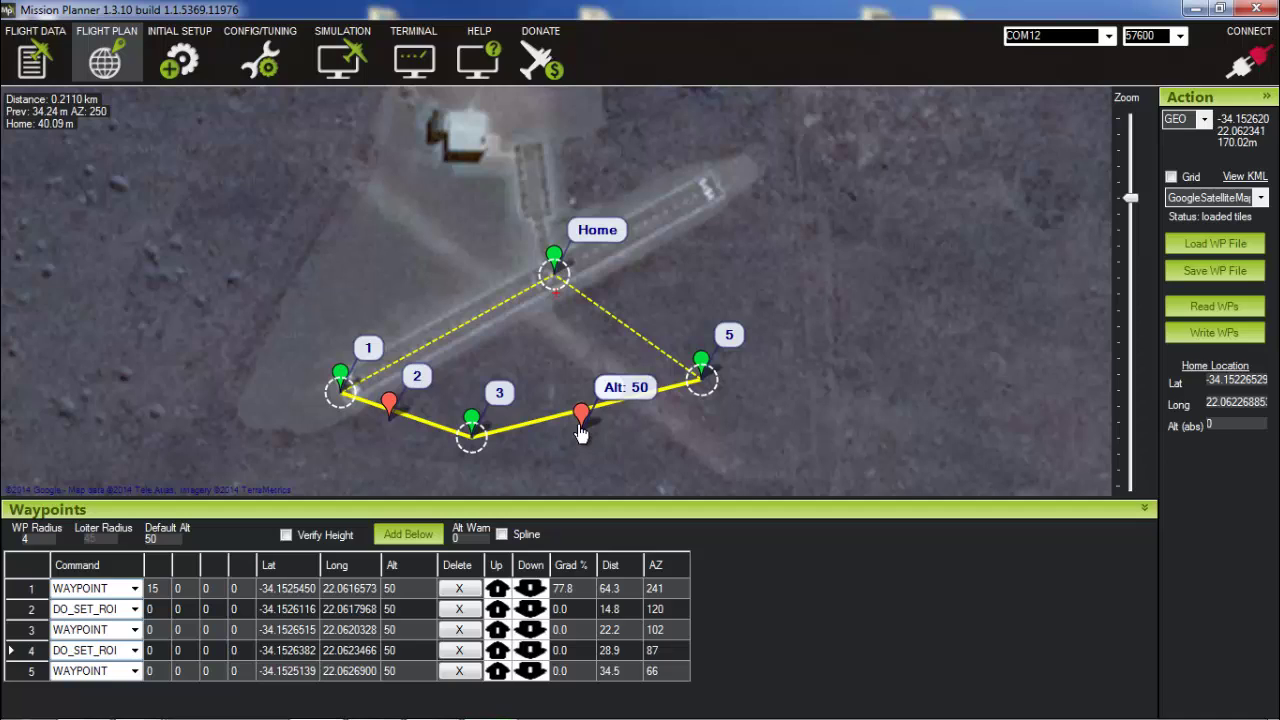
Move the region-of-interest markers 4 and 2 onto the Home position
mouse_move(581, 432)
left_mouse_down()
mouse_move(572, 324)
mouse_move(553, 277)
left_mouse_up()
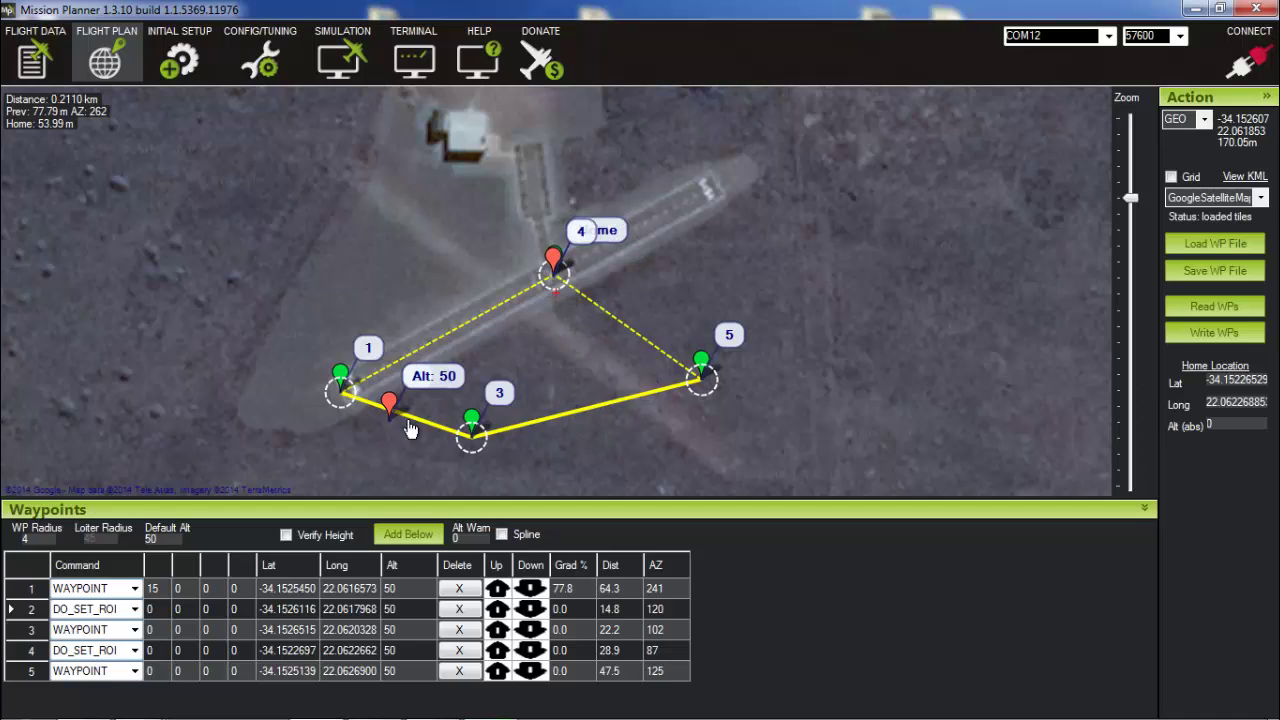
left_click_drag(382, 412, 558, 287)
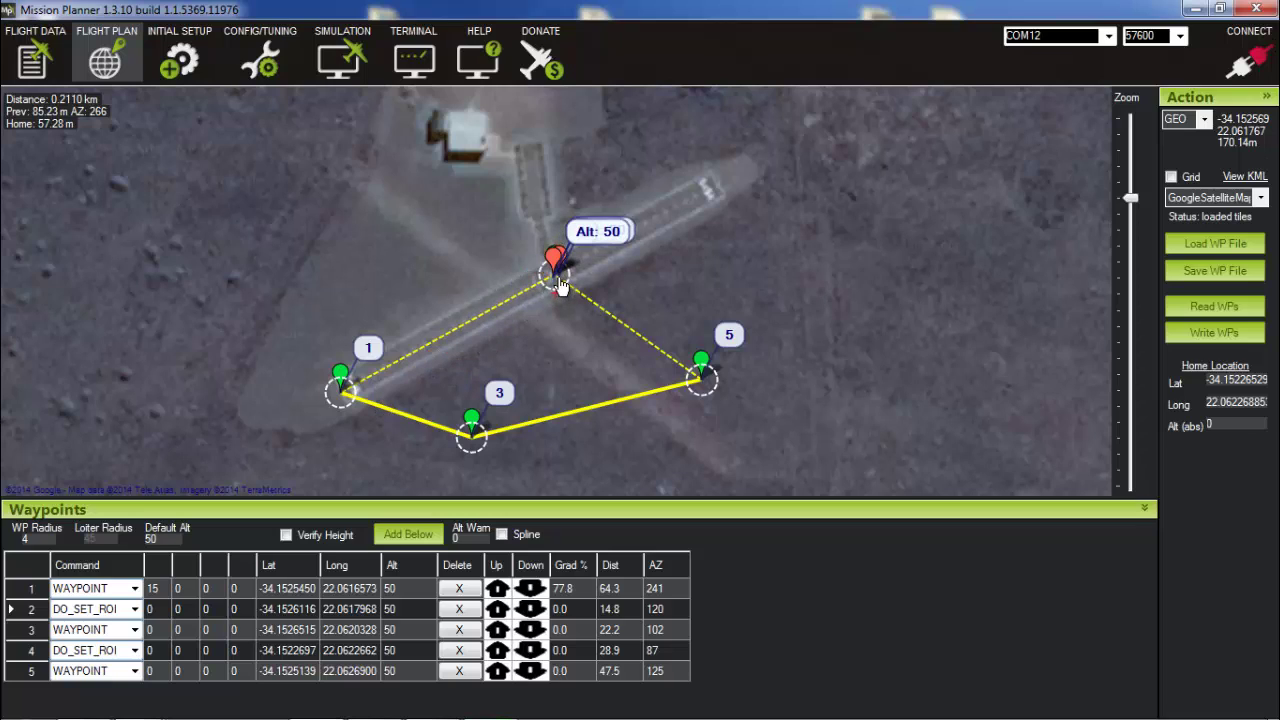
left_click_drag(553, 281, 553, 280)
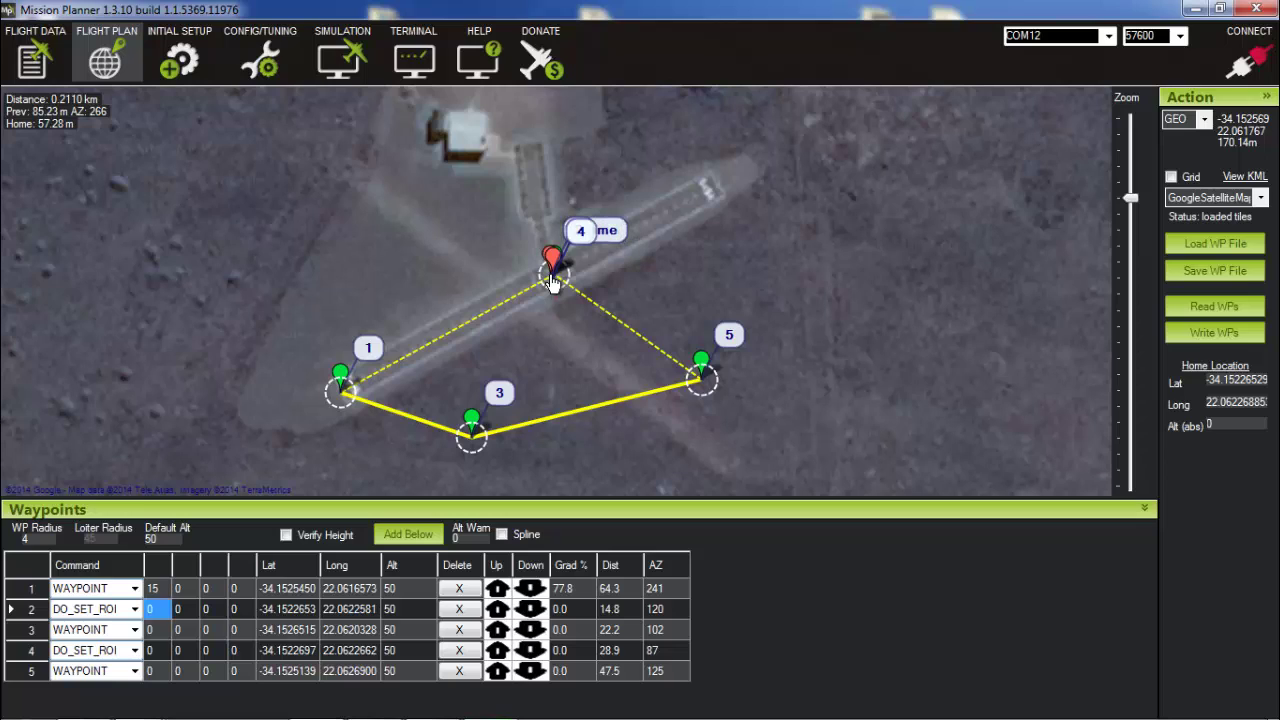
Add waypoints 6 and 7 northeast of waypoint 5, continuing the arc around the east end of the runway
left_click(772, 318)
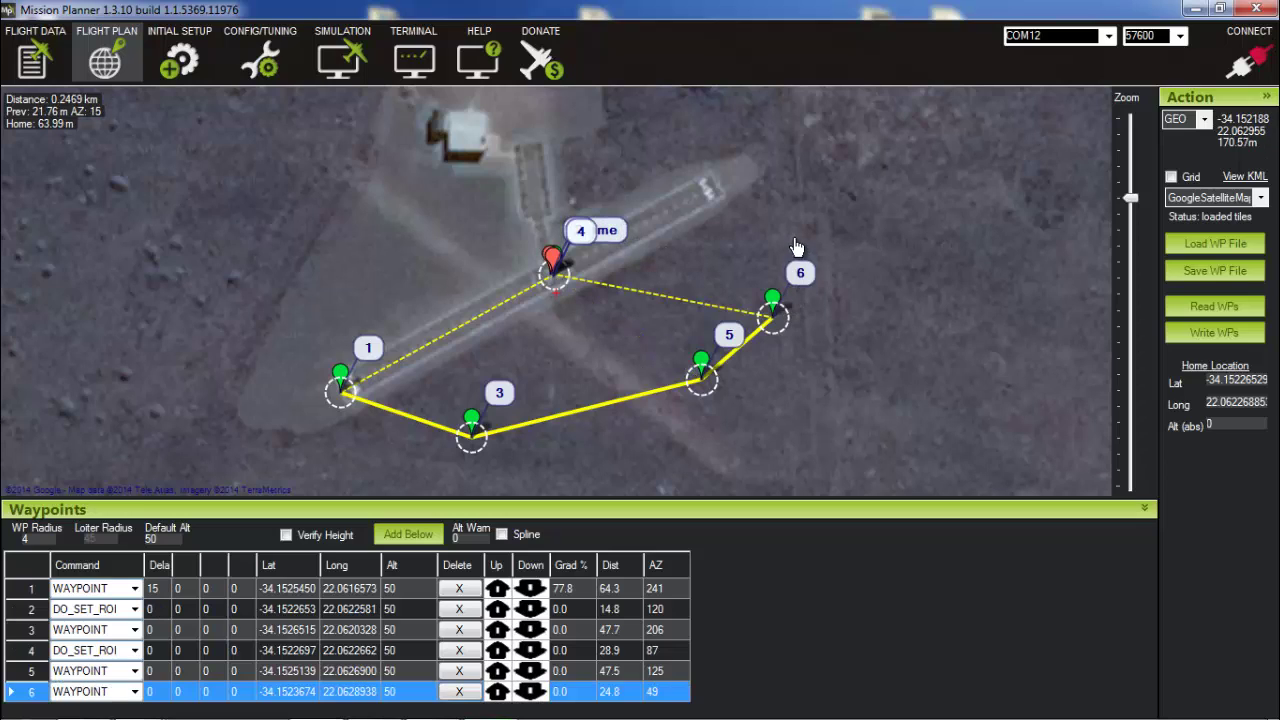
left_click(793, 232)
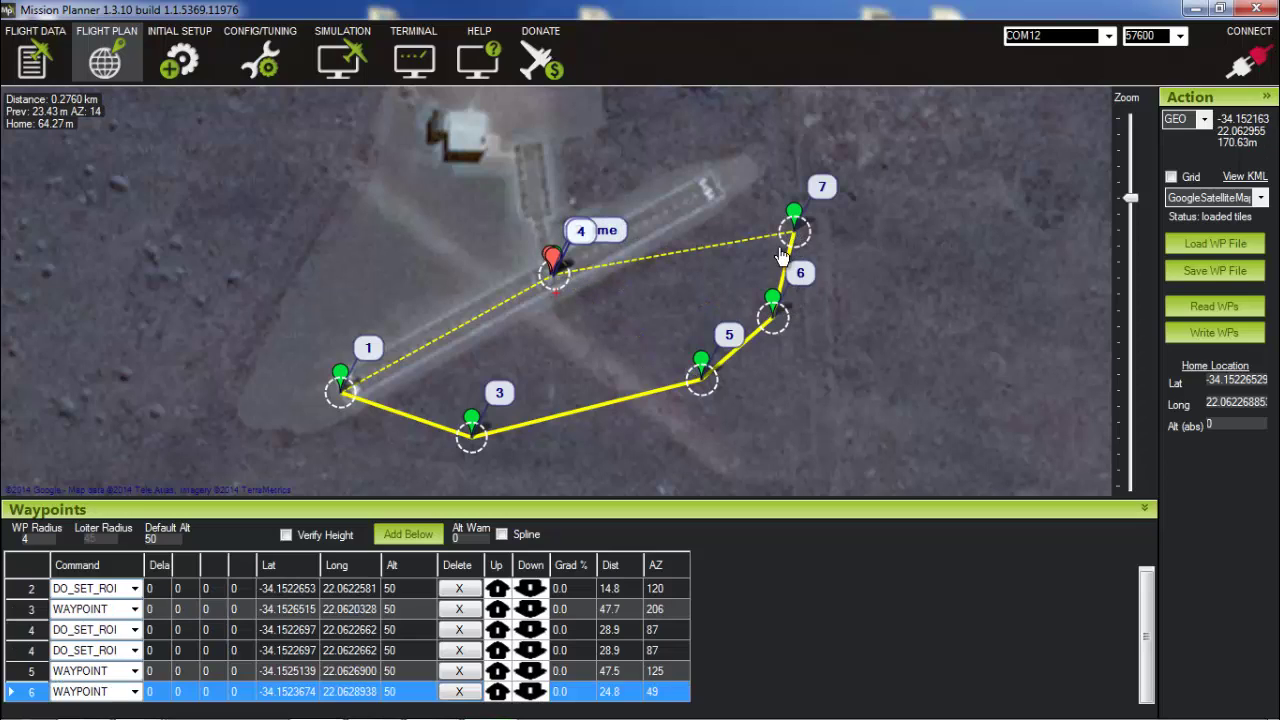
Change waypoint 6's command to DO_SET_ROI and move its marker onto the Home position
left_click(140, 675)
left_click(137, 670)
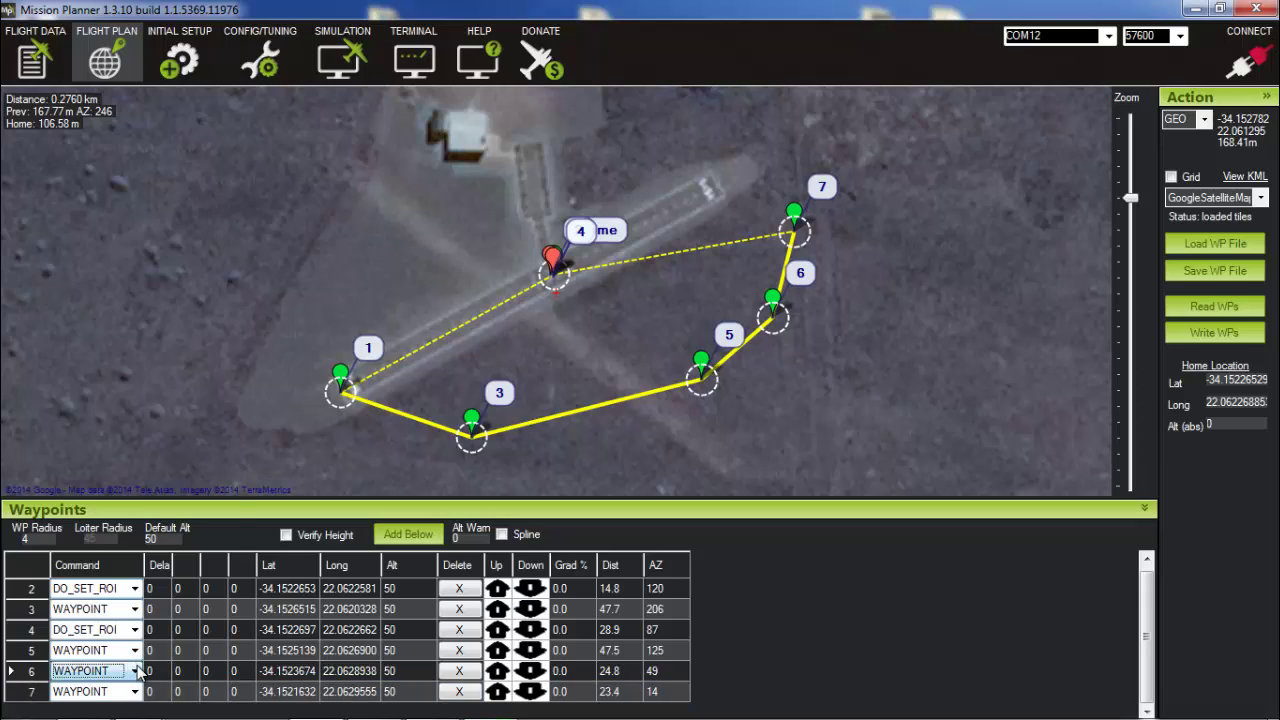
left_click(137, 670)
left_click(133, 481)
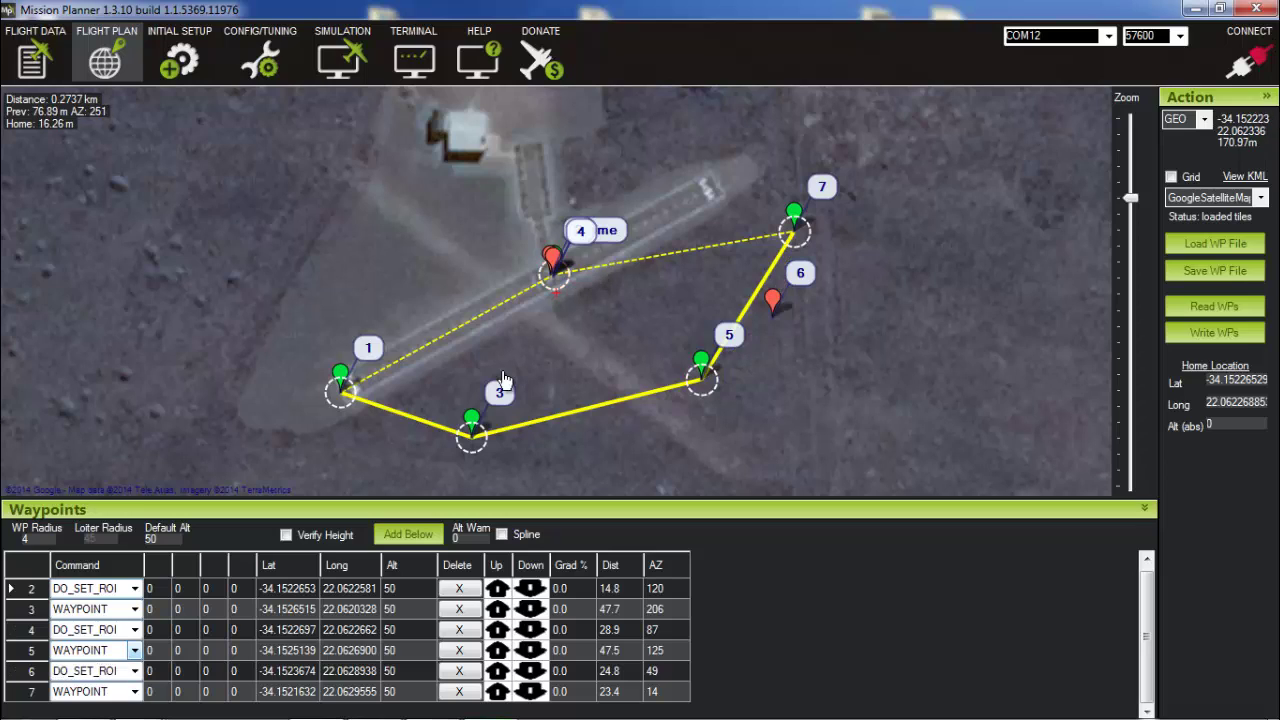
left_click_drag(773, 305, 550, 276)
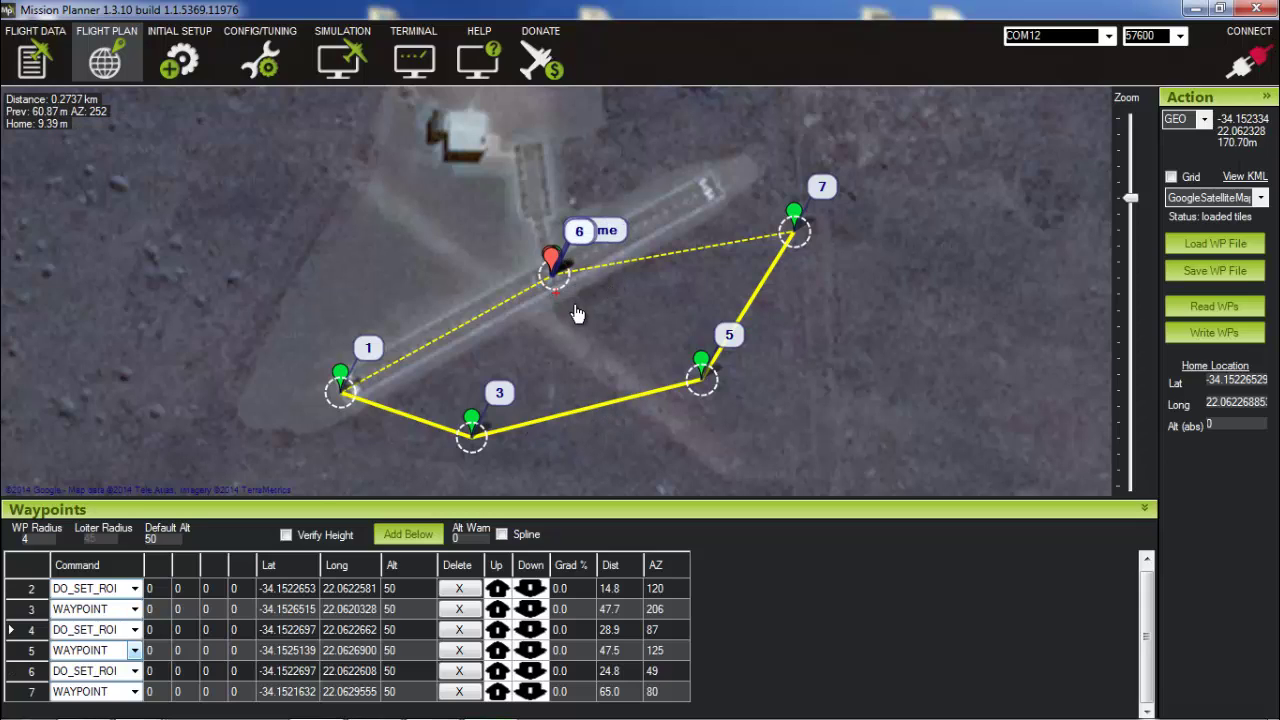
Move the region-of-interest markers off Home: 6 east of the 5–7 leg, 4 south of the 3–5 leg, and 2 just south of waypoint 1
left_click_drag(1128, 200, 1129, 207)
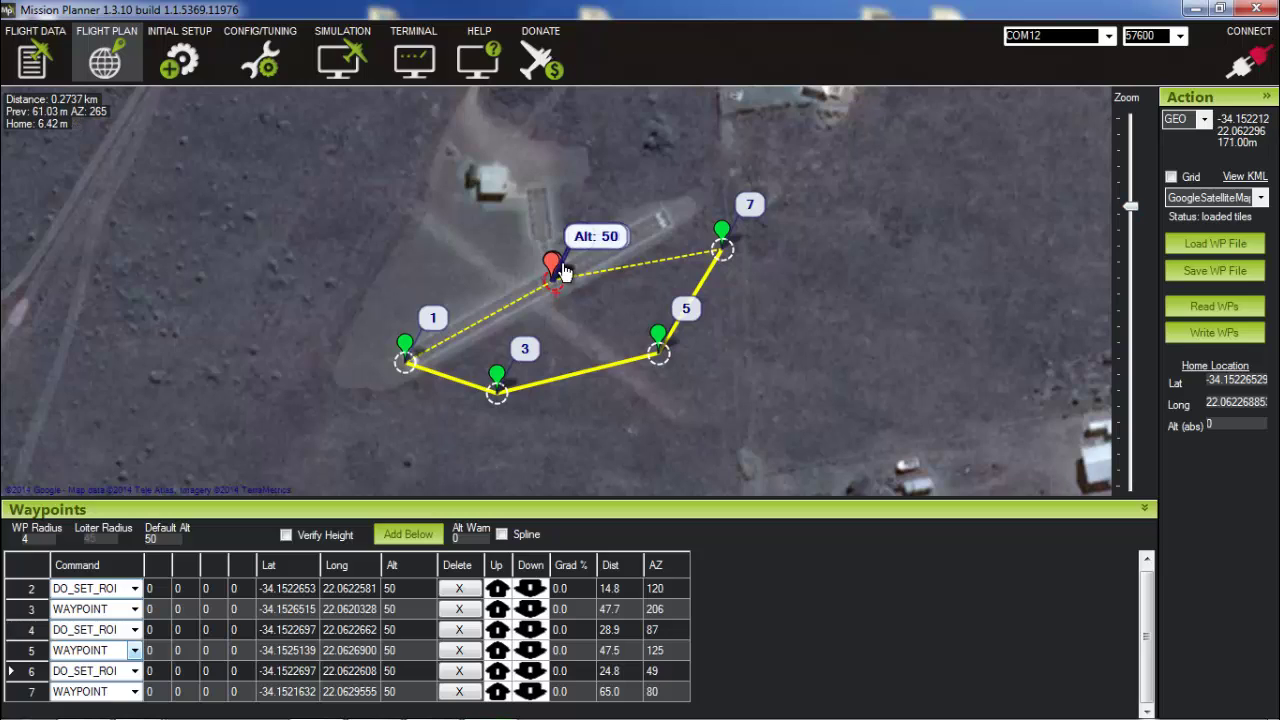
mouse_move(557, 266)
left_mouse_down()
mouse_move(768, 296)
mouse_move(802, 320)
left_mouse_up()
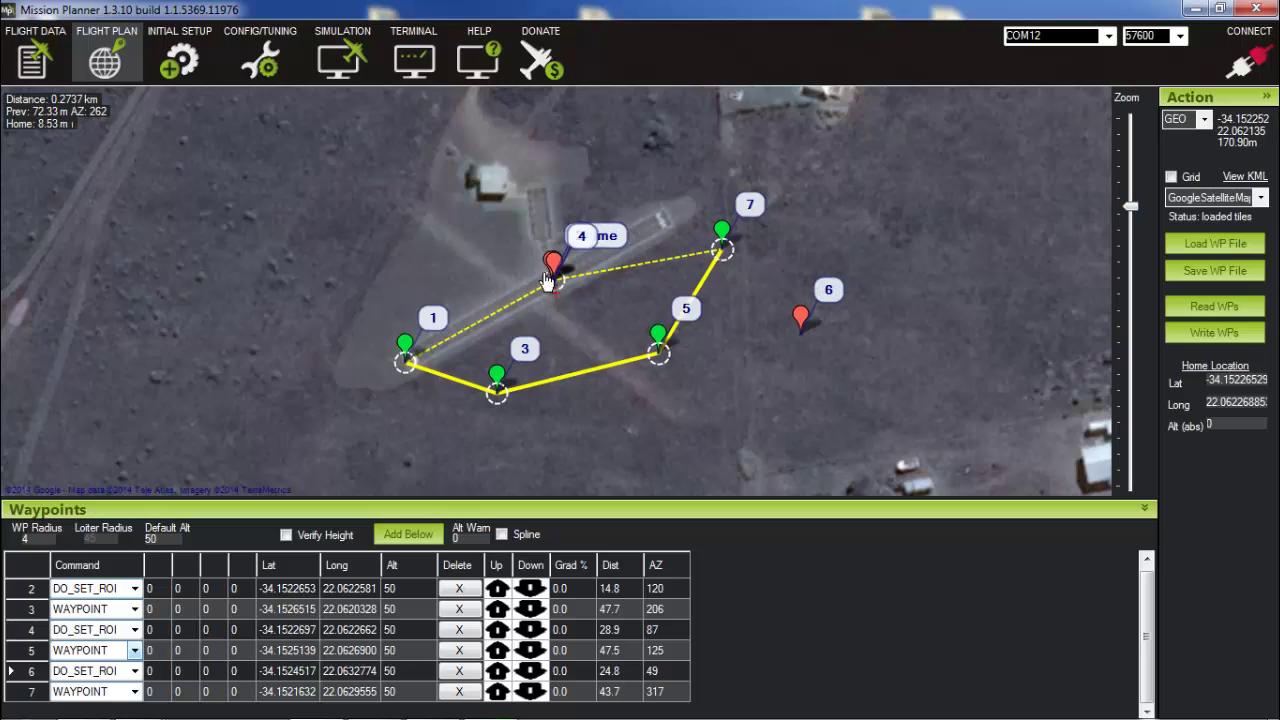
left_click_drag(548, 280, 607, 424)
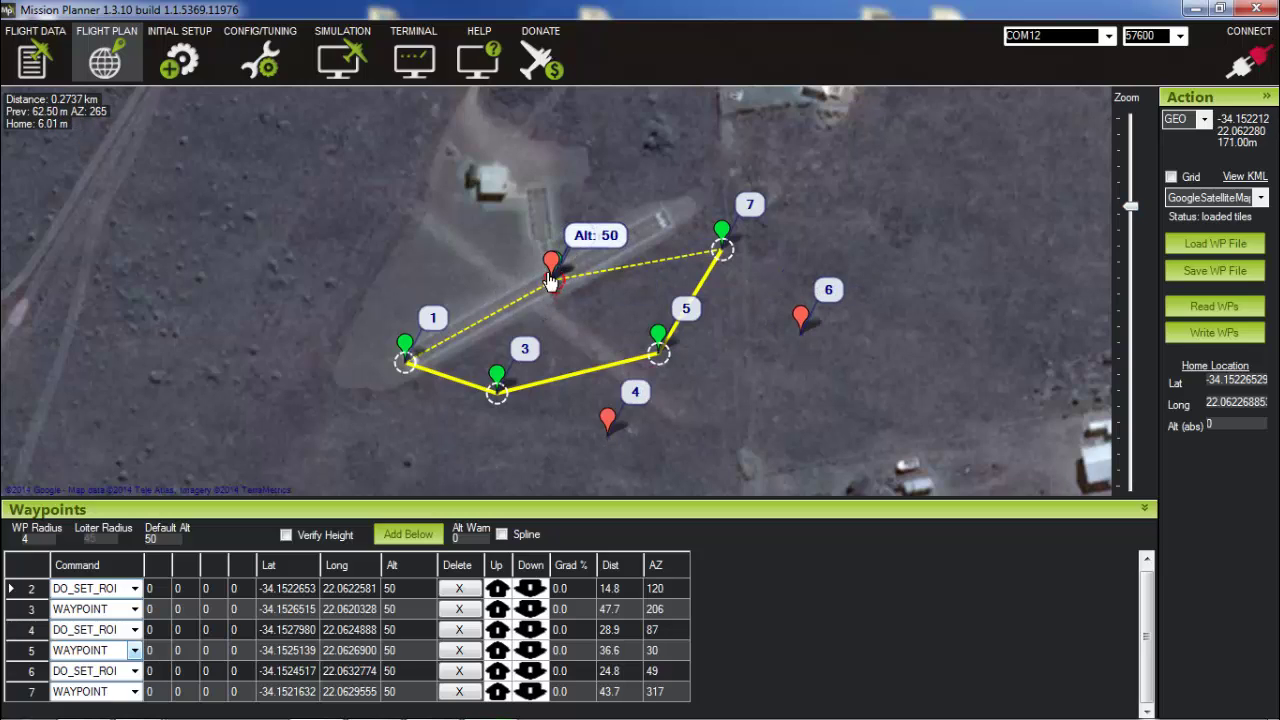
mouse_move(550, 282)
left_mouse_down()
mouse_move(420, 414)
mouse_move(413, 438)
left_mouse_up()
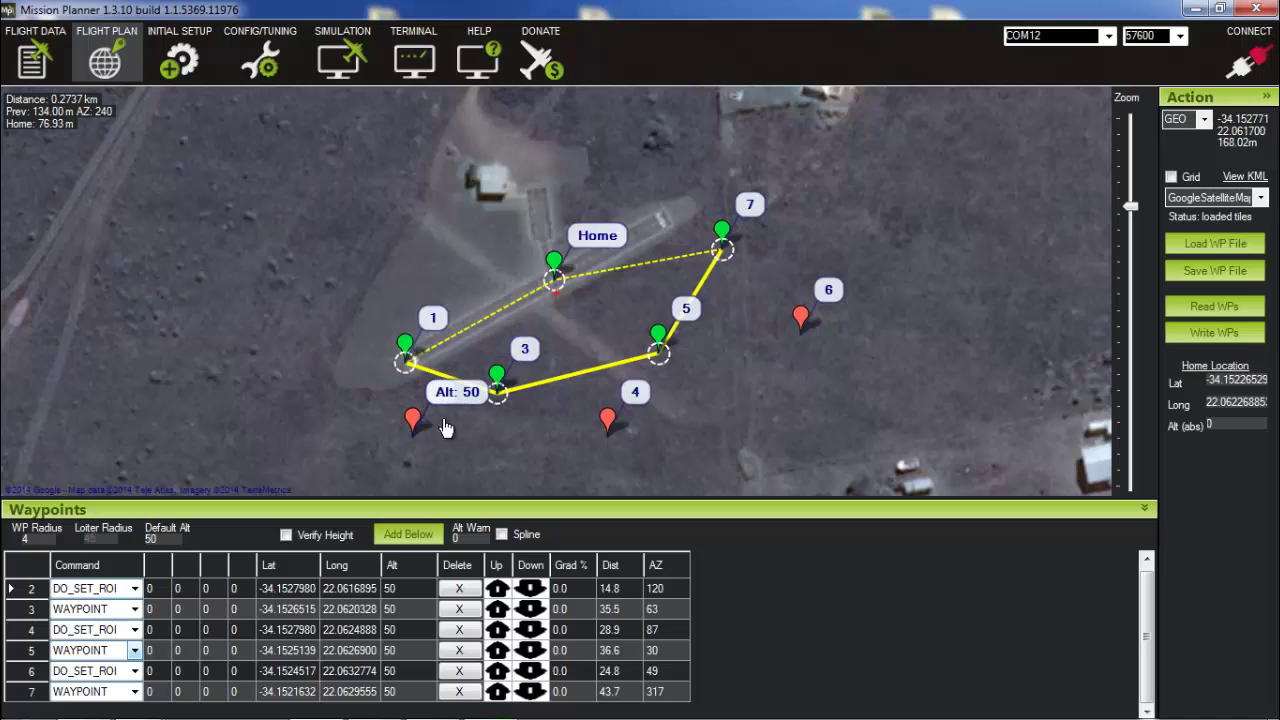
Move the region-of-interest markers 4, 6 and 2 back onto the Home position
left_click_drag(612, 425, 565, 296)
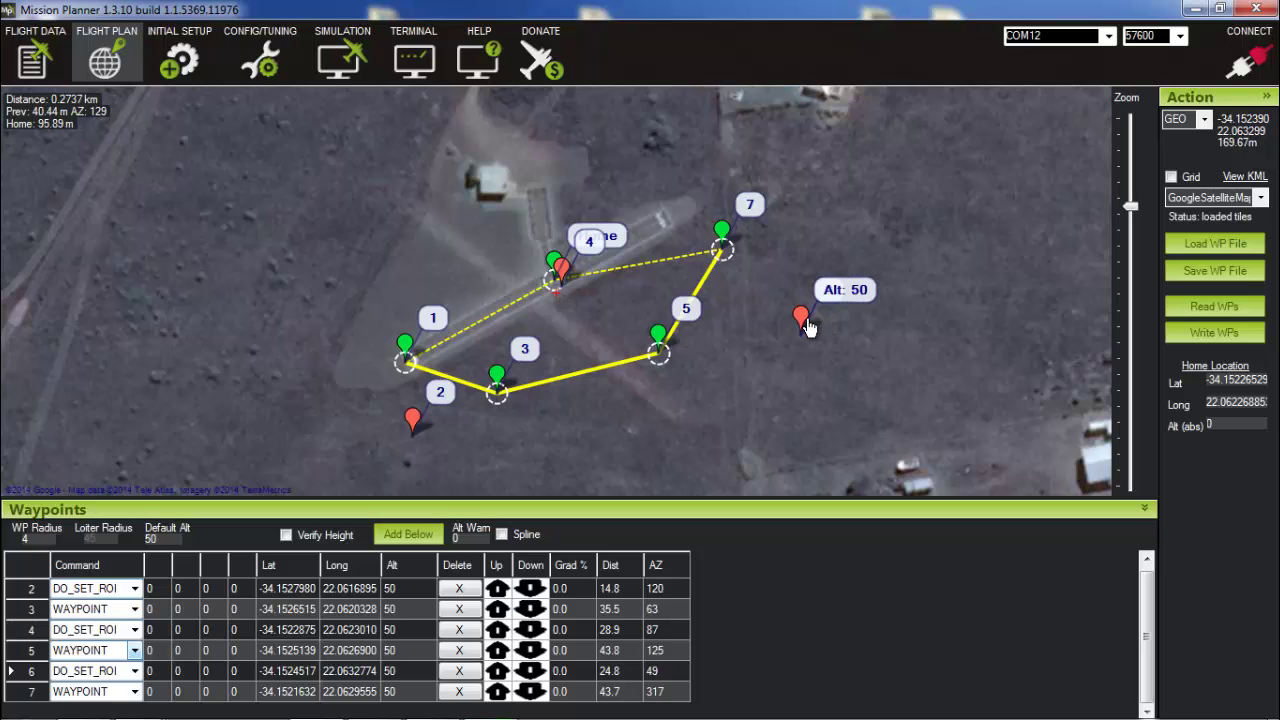
left_click_drag(808, 328, 585, 260)
mouse_move(414, 418)
left_mouse_down()
mouse_move(580, 268)
mouse_move(556, 276)
left_mouse_up()
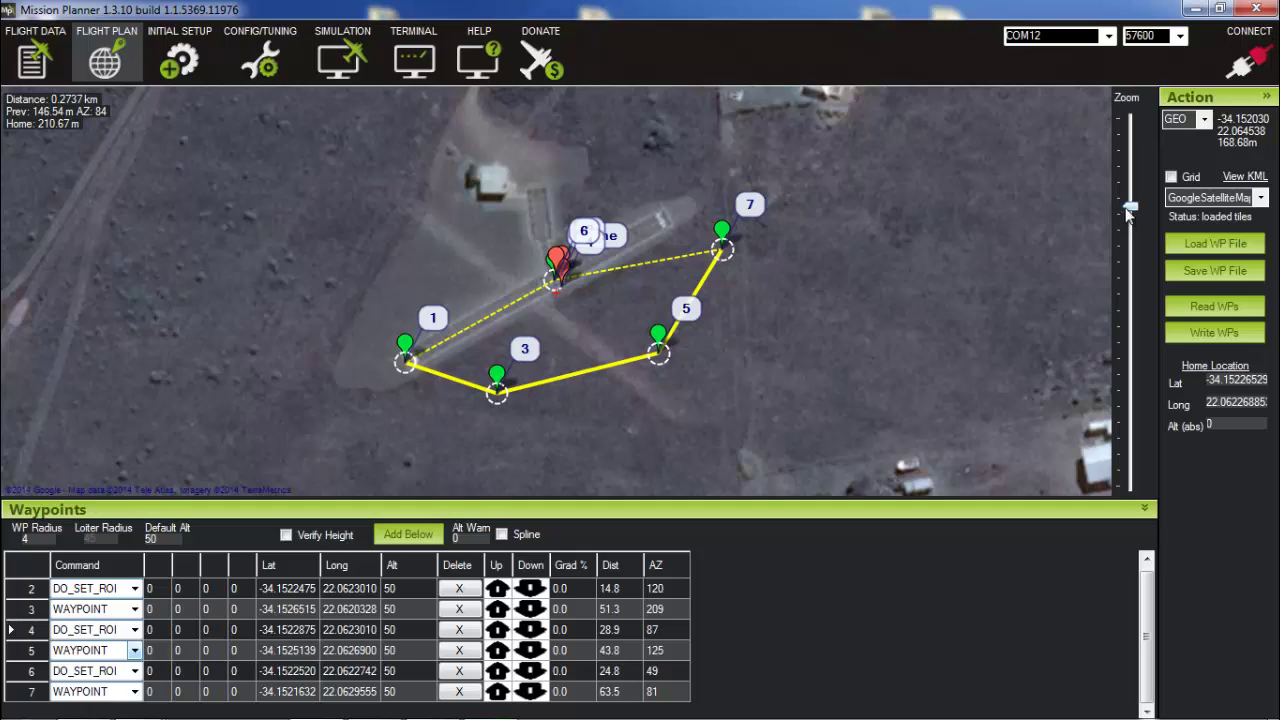
Add waypoint 8 at the northeast end of the runway and waypoint 9 on the runway's north side
scroll(1121, 209, "up", 1)
left_click(777, 162)
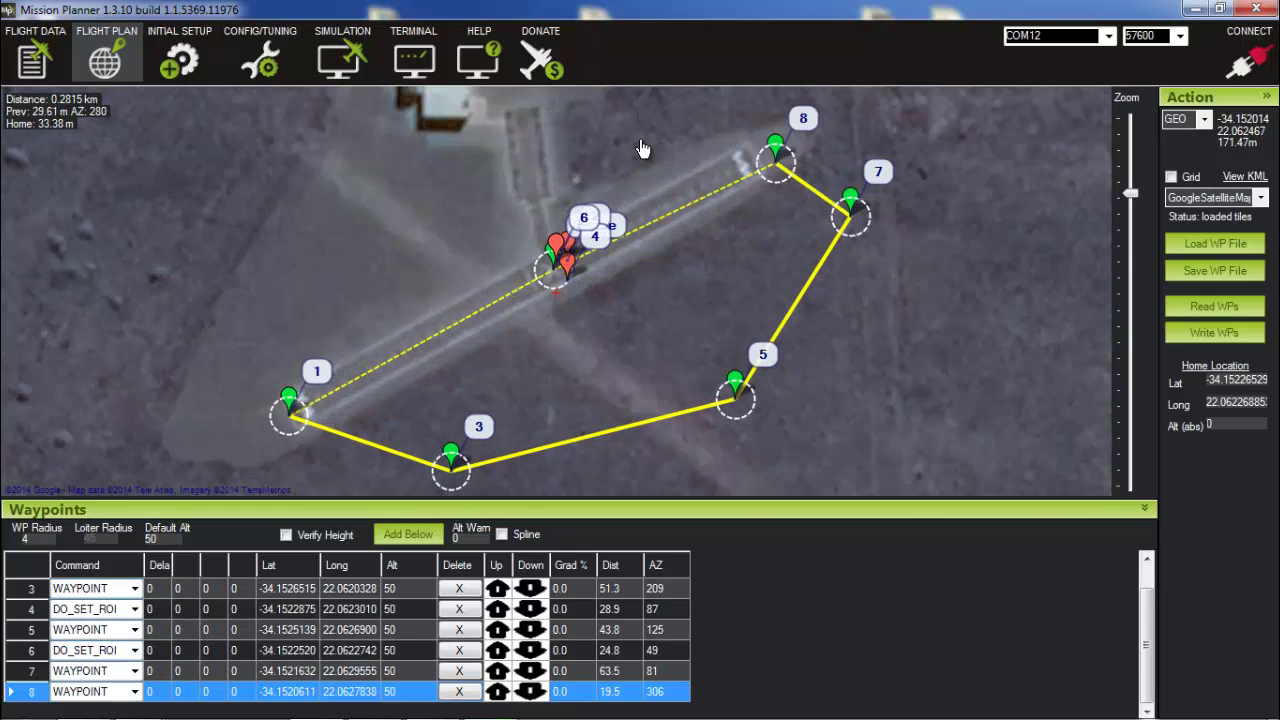
left_click(640, 139)
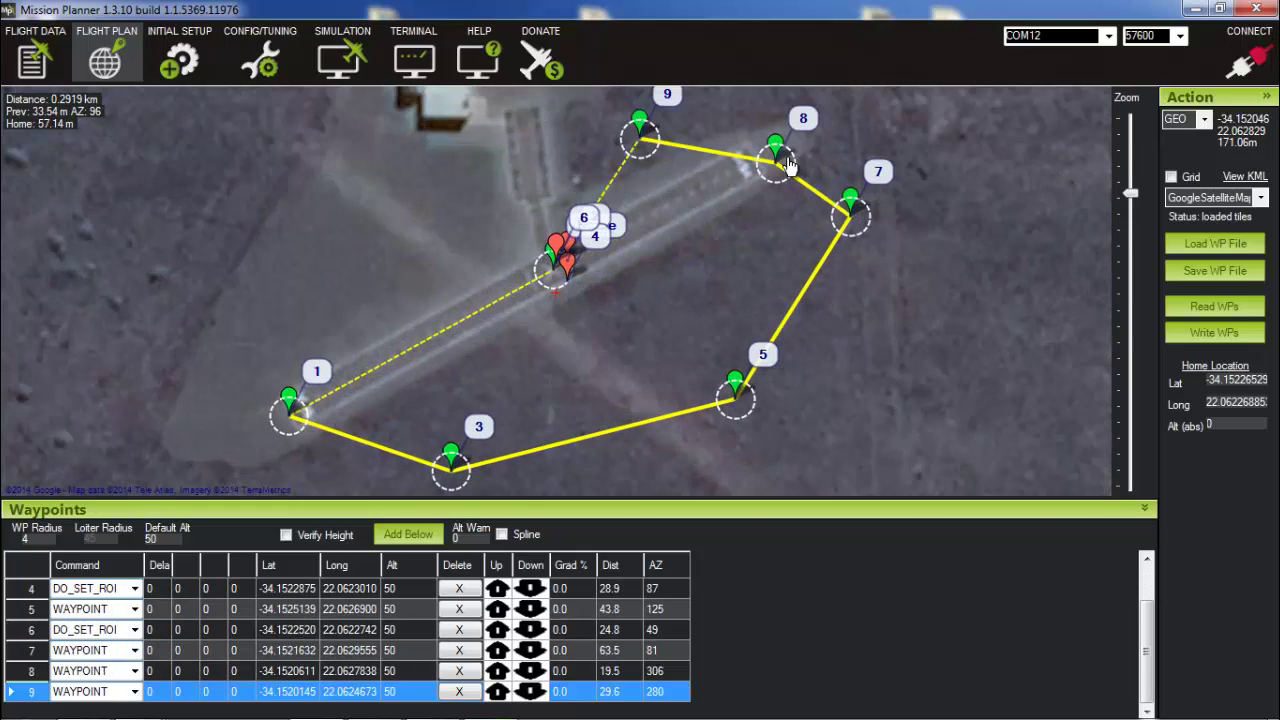
Change waypoint 8's command to DO_SET_ROI and move its marker onto the Home position
left_click(135, 671)
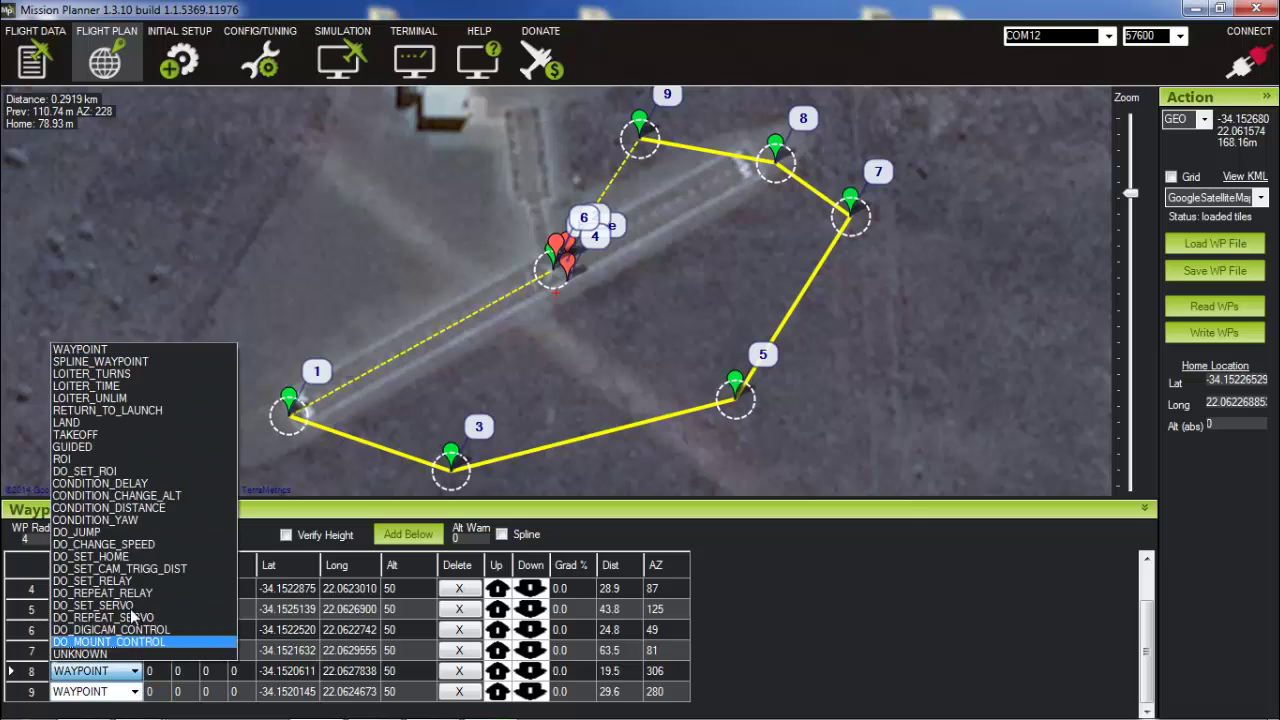
left_click(100, 466)
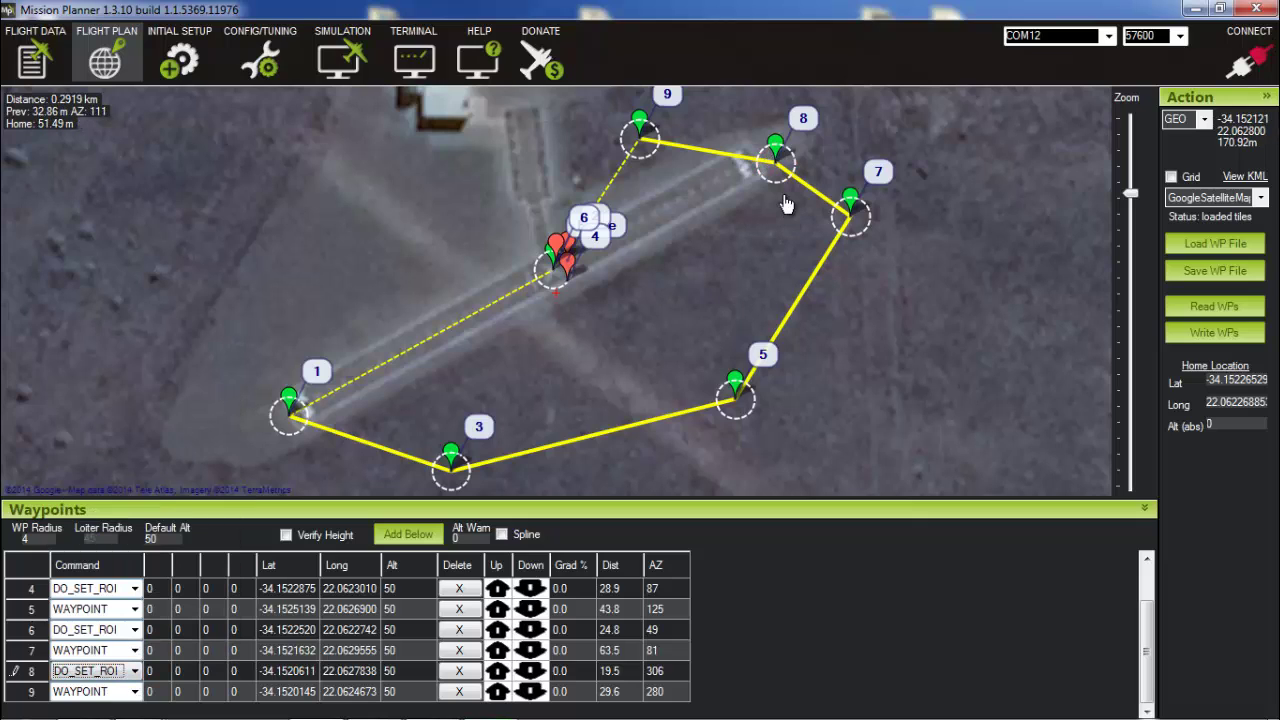
left_click(774, 152)
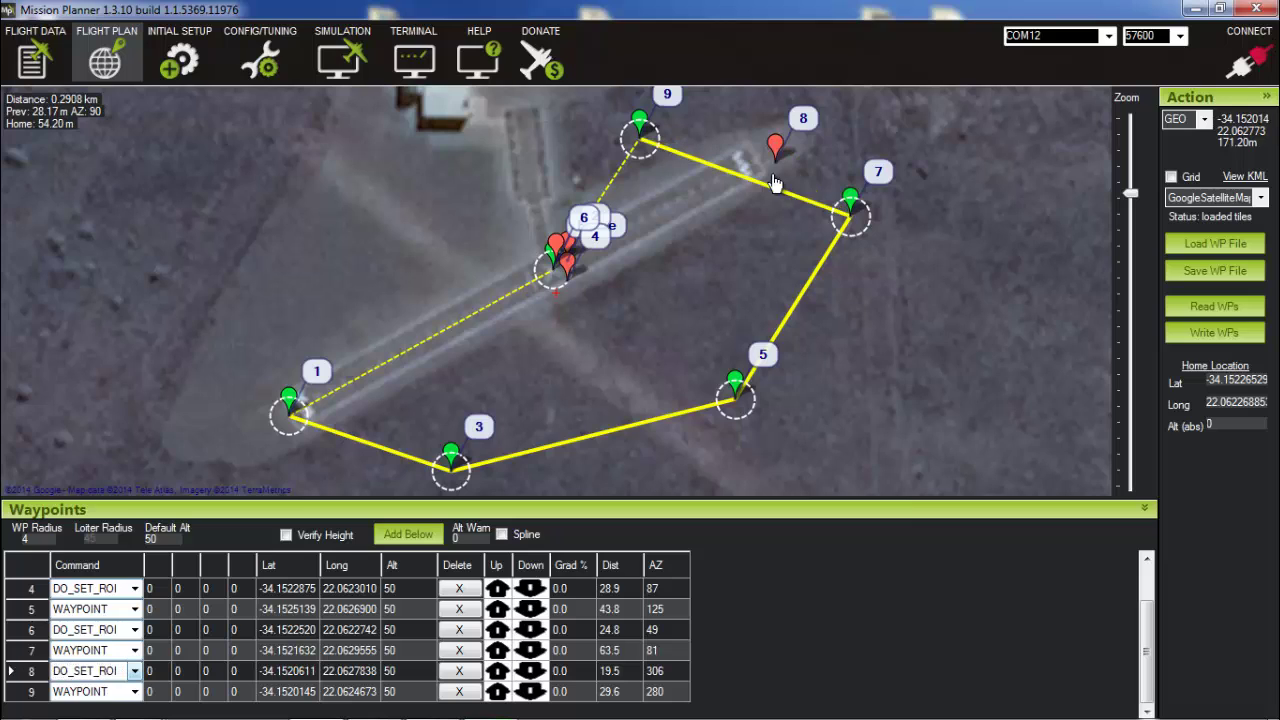
mouse_move(774, 150)
left_mouse_down()
mouse_move(588, 192)
mouse_move(550, 248)
left_mouse_up()
left_click(560, 248)
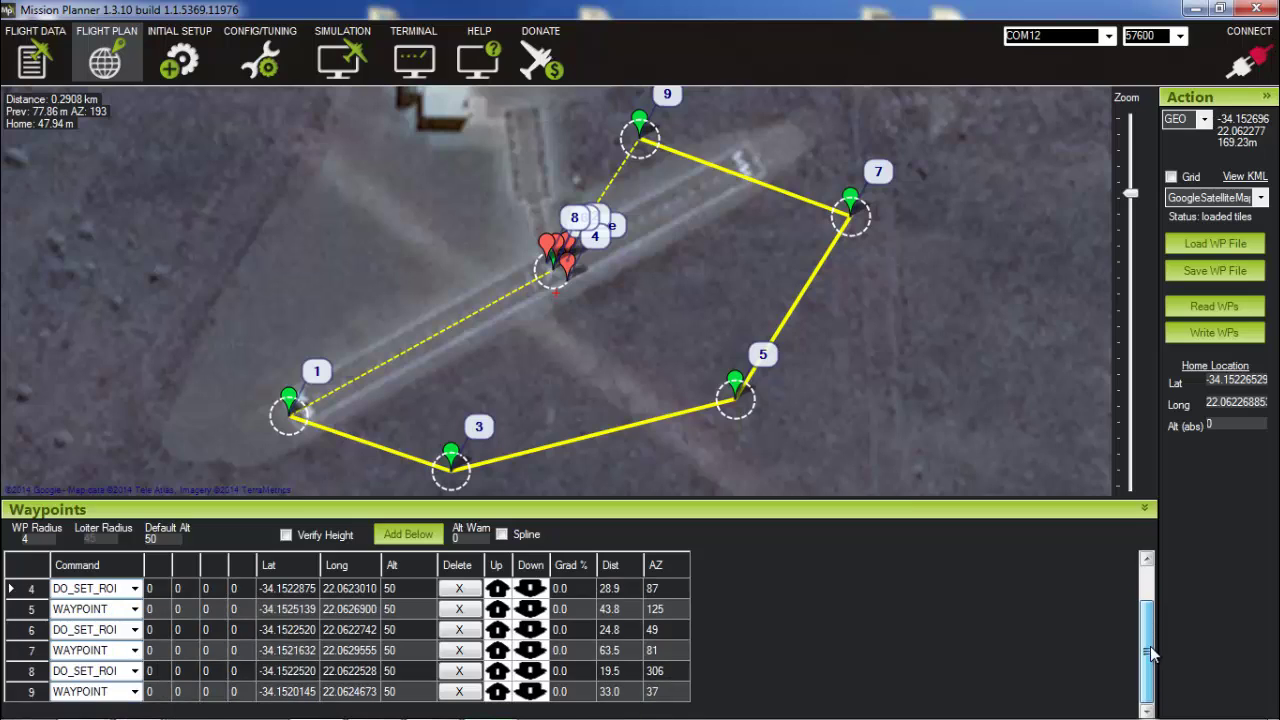
left_click_drag(1150, 640, 1157, 576)
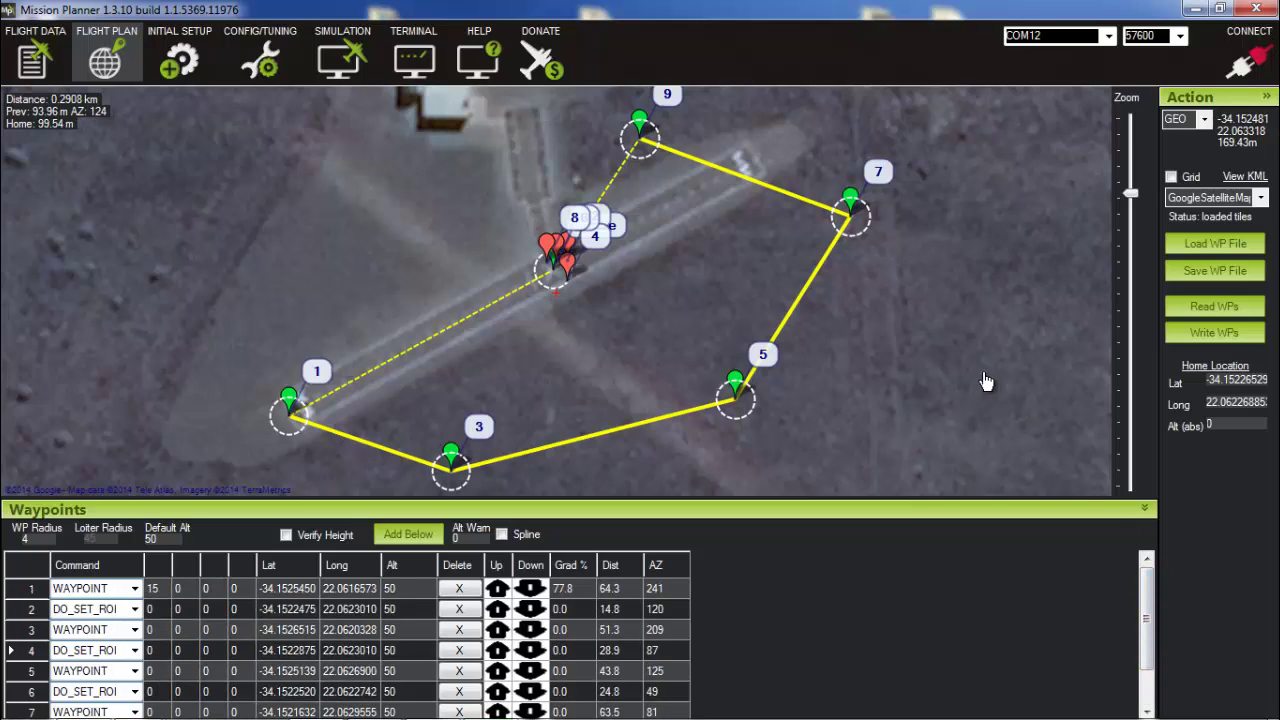